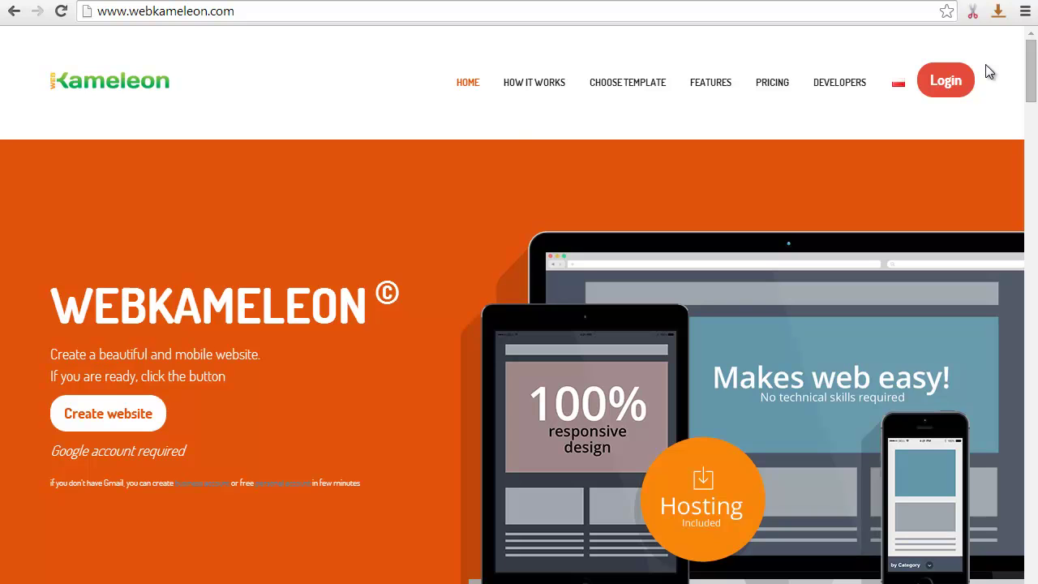
- Start a new website with Create website on the webkameleon.com homepage
{"action": "left_click", "coordinate": [123, 421]}
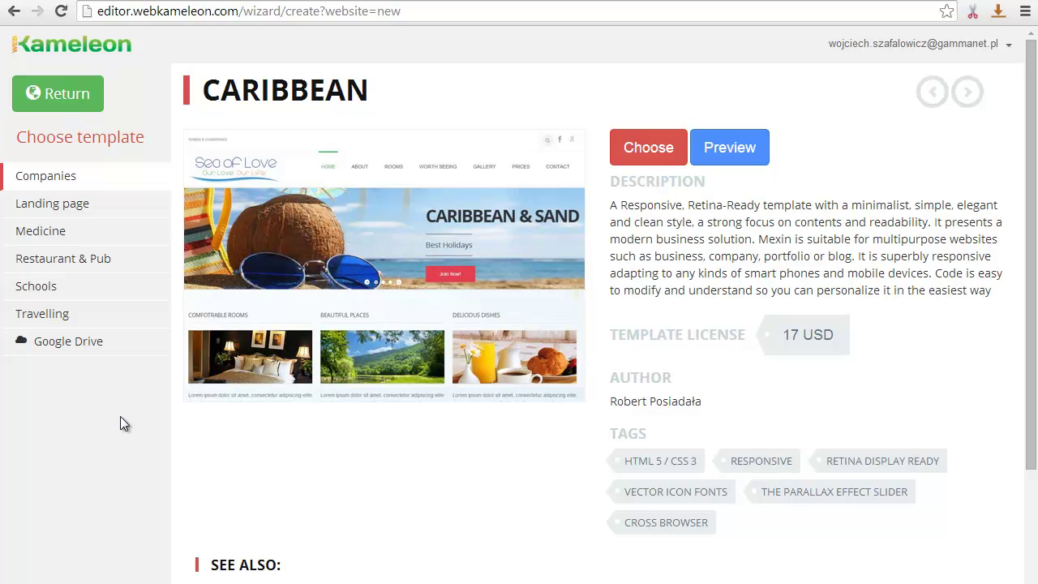
- Choose the free Kamikaze Sushi Bar template from the Restaurant & Pub category
{"action": "left_click", "coordinate": [126, 269]}
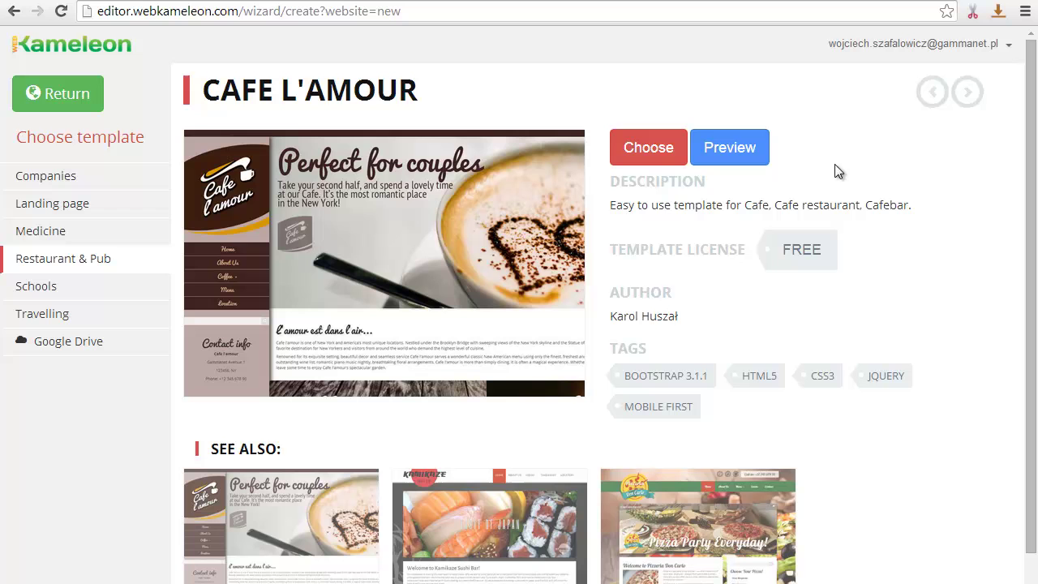
{"action": "left_click", "coordinate": [969, 104]}
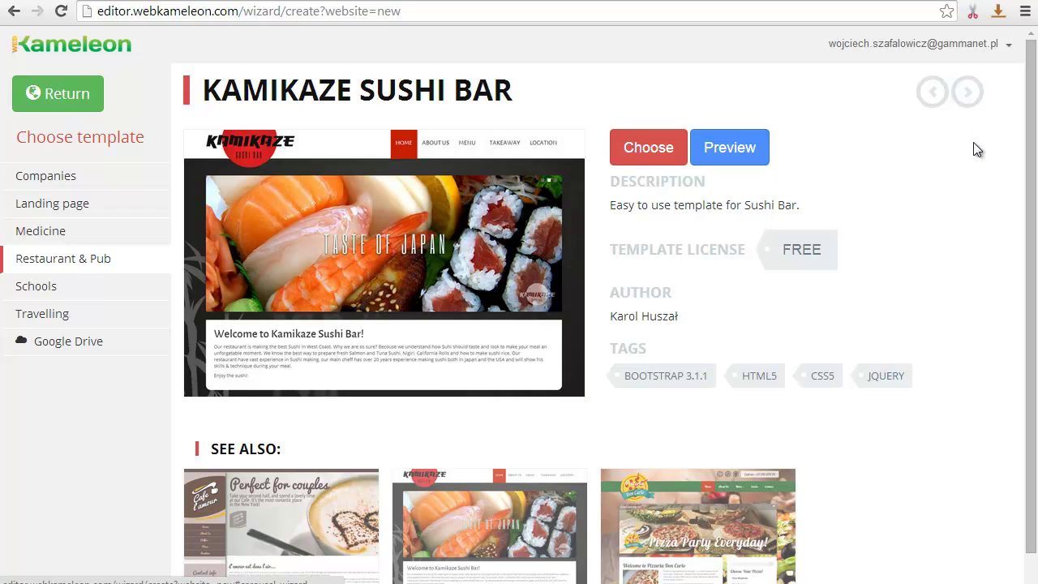
{"action": "left_click", "coordinate": [637, 153]}
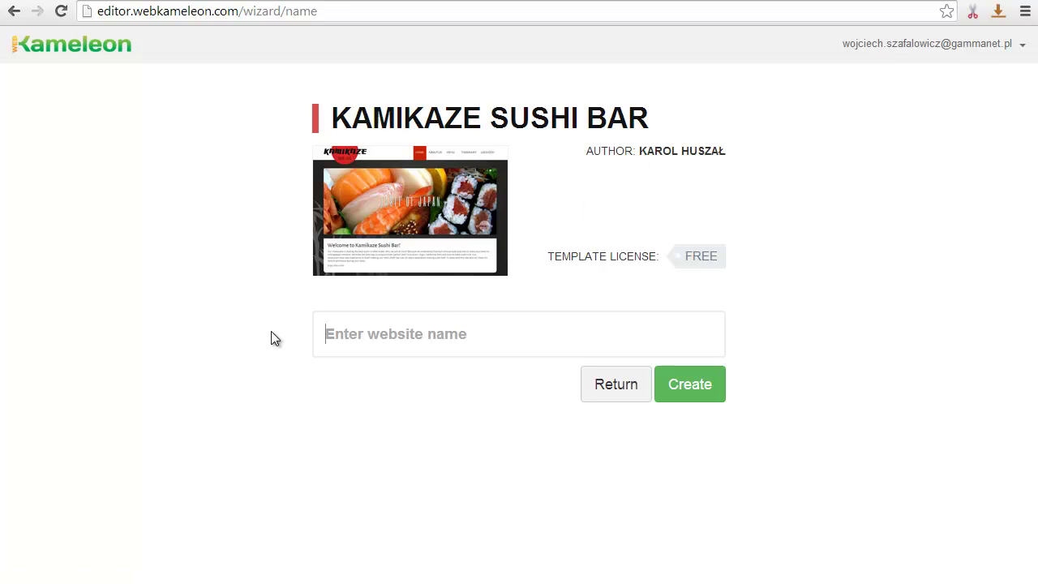
- Name the new website 'Samurai Salad Bar' and create it
{"action": "type", "text": "Sal"}
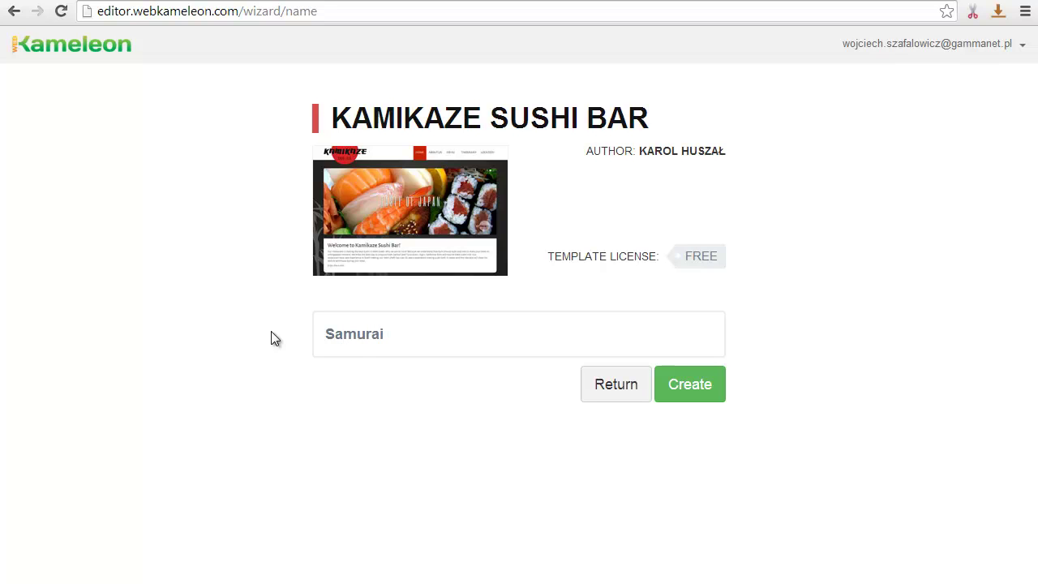
{"action": "type", "text": "ad Bar"}
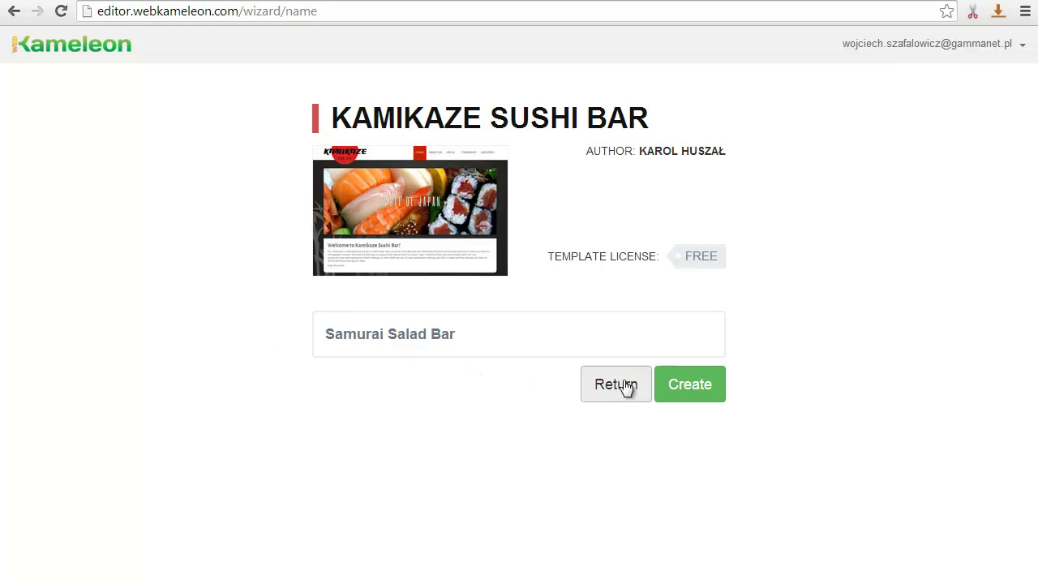
{"action": "left_click", "coordinate": [695, 392]}
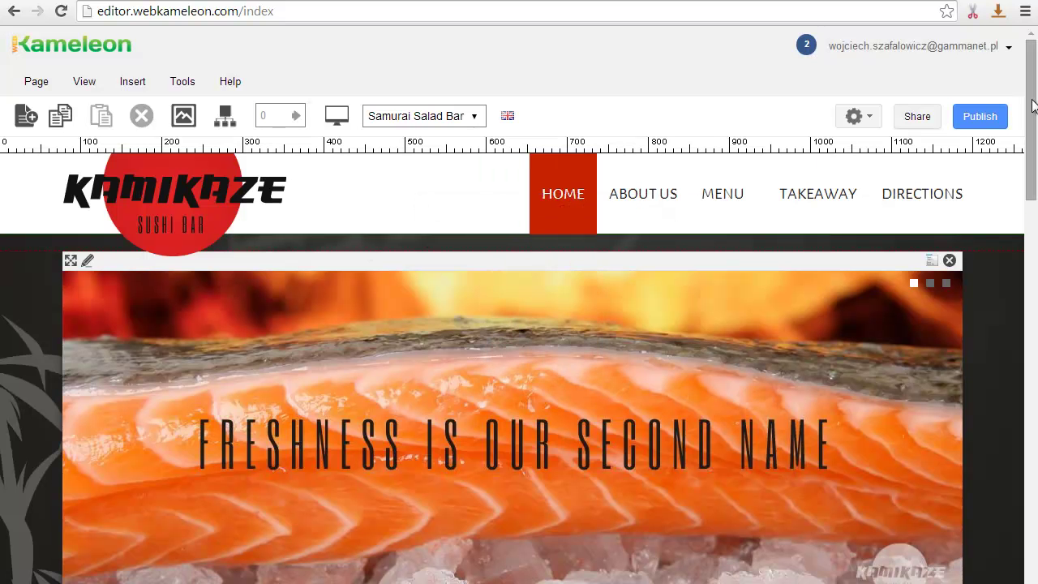
- Scroll down the Samurai Salad Bar home page to the welcome text block
{"action": "left_click_drag", "start_coordinate": [1032, 106], "coordinate": [1028, 284]}
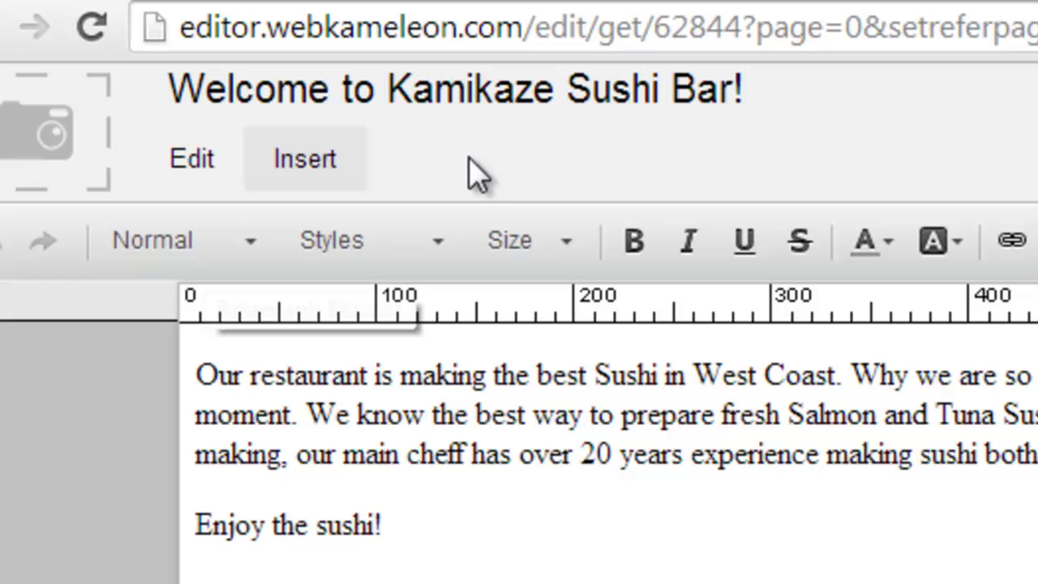
- Change the welcome title from Kamikaze Sushi Bar to 'Welcome to Samurai Salad Bar!'
{"action": "left_click", "coordinate": [674, 87]}
{"action": "key", "text": "BackSpace"}
{"action": "key", "text": "BackSpace"}
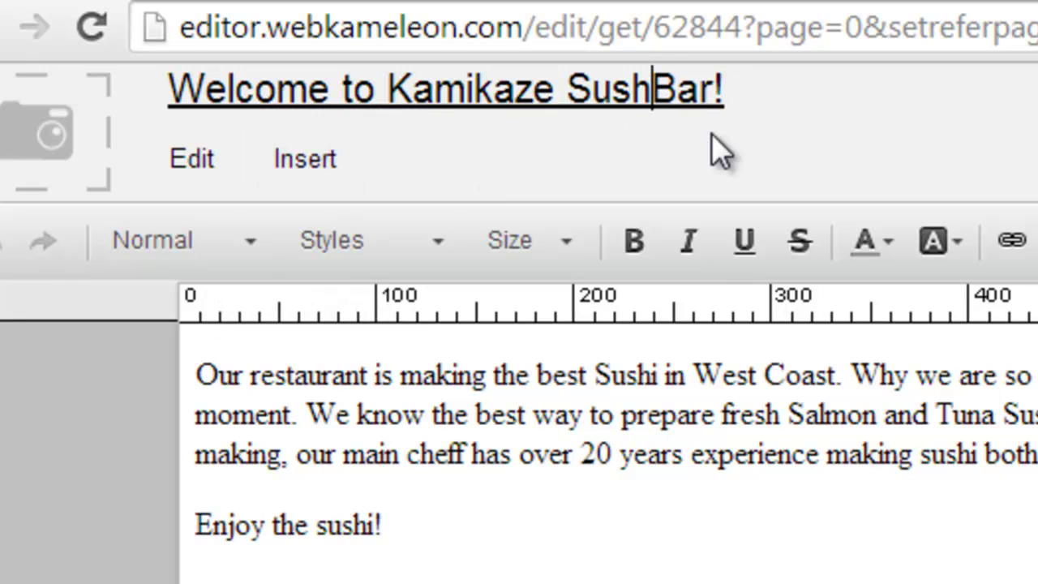
{"action": "key", "text": "BackSpace"}
{"action": "key", "text": "BackSpace"}
{"action": "key", "text": "BackSpace"}
{"action": "key", "text": "BackSpace"}
{"action": "key", "text": "BackSpace"}
{"action": "key", "text": "BackSpace"}
{"action": "key", "text": "BackSpace"}
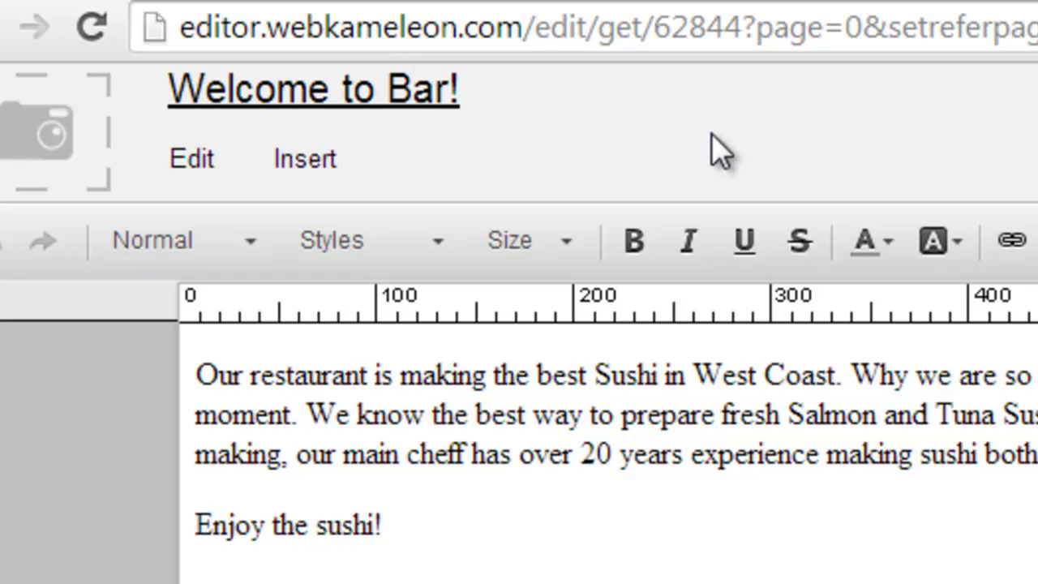
{"action": "type", "text": "Samurai Sal"}
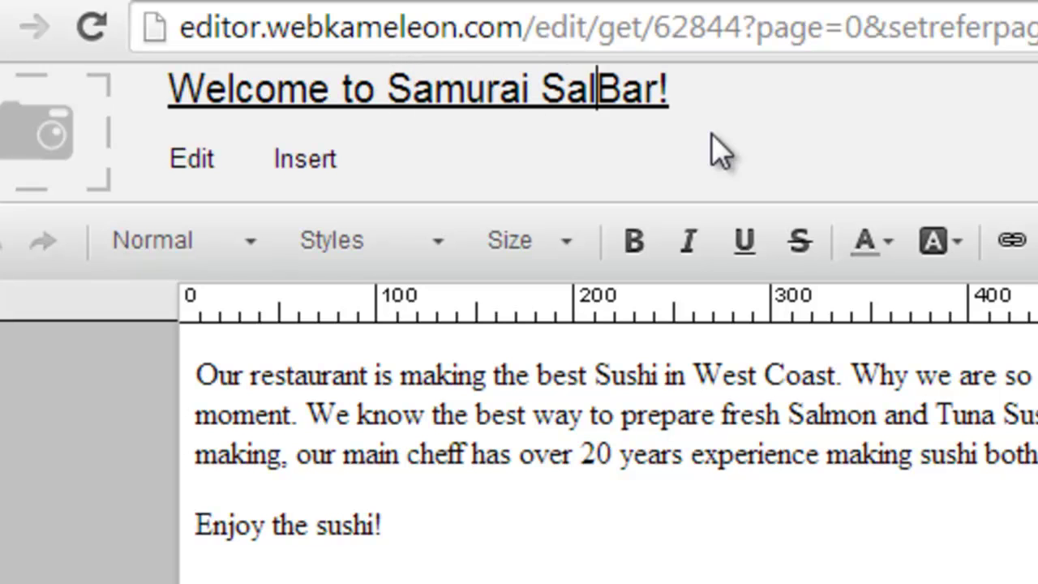
{"action": "type", "text": "ad"}
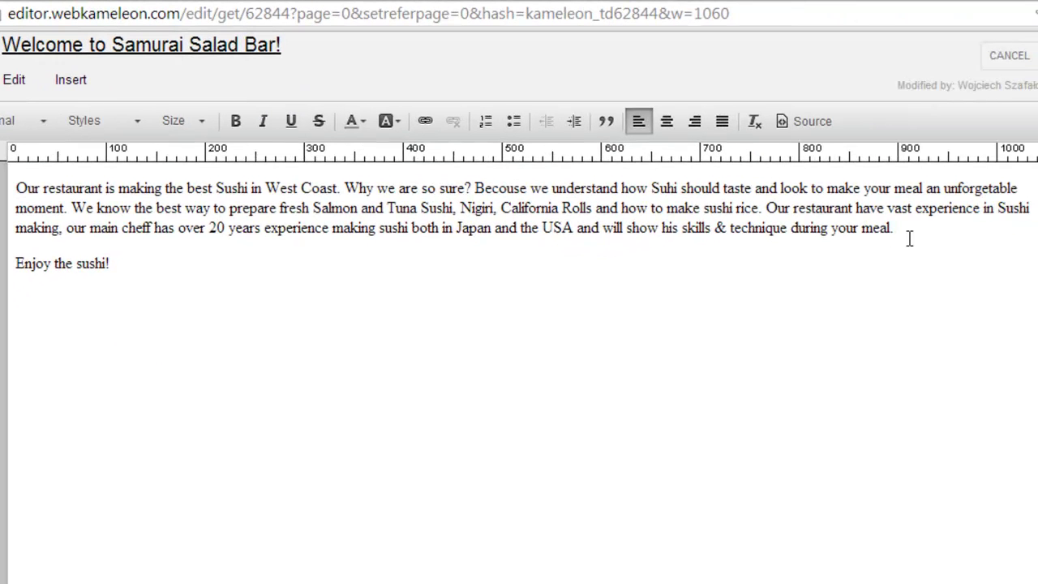
{"action": "left_click", "coordinate": [916, 228]}
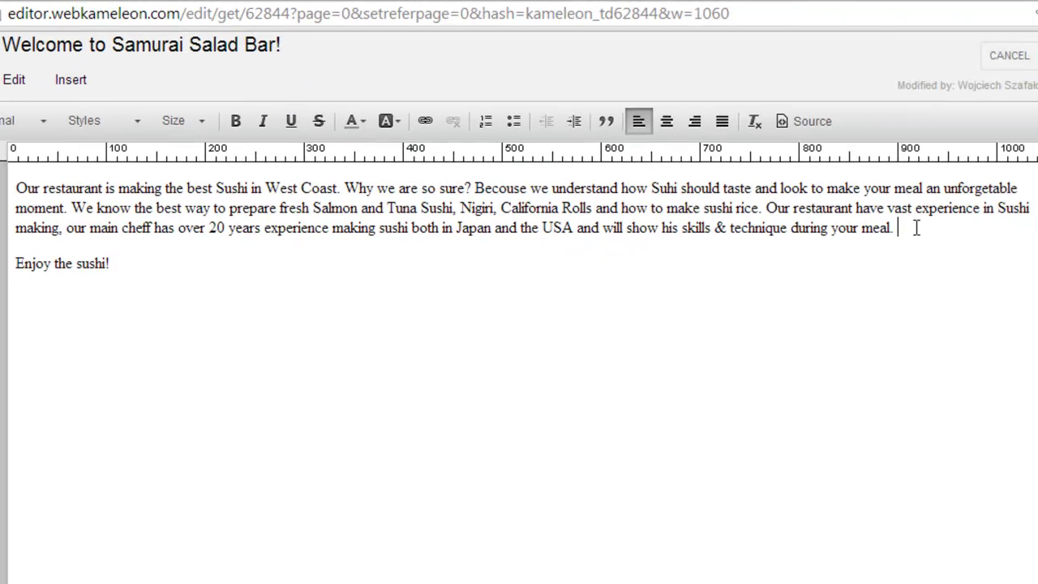
- Append 'The true taste of Japan!' to the body and bold the chef experience sentence
{"action": "type", "text": "The"}
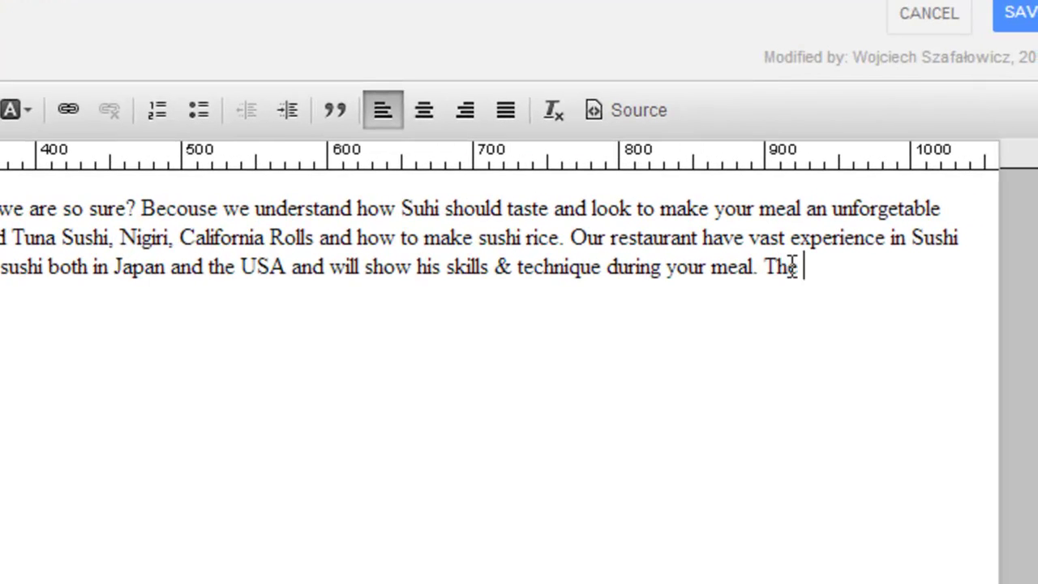
{"action": "type", "text": " true taste "}
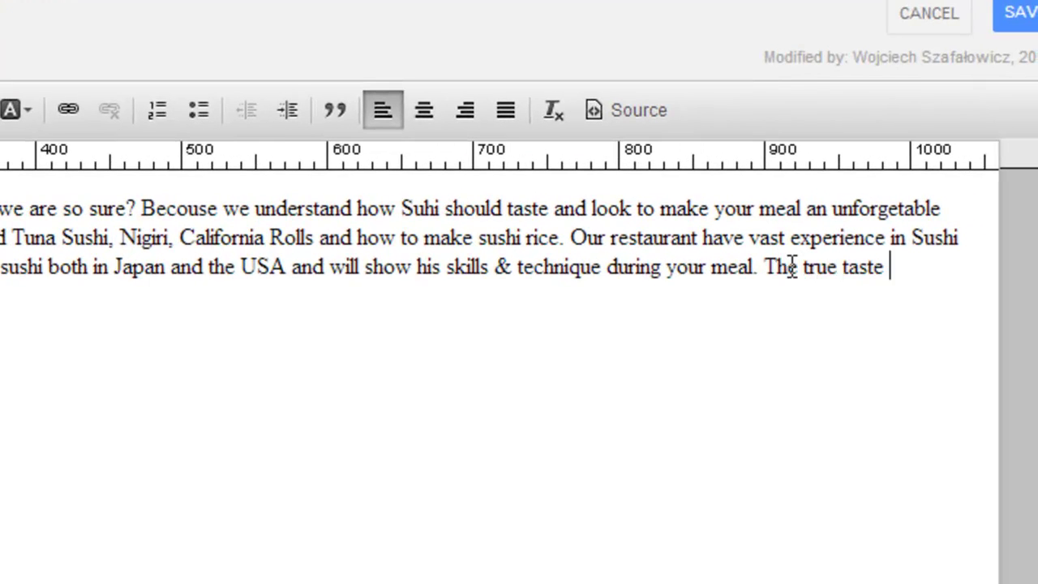
{"action": "type", "text": "of Japa"}
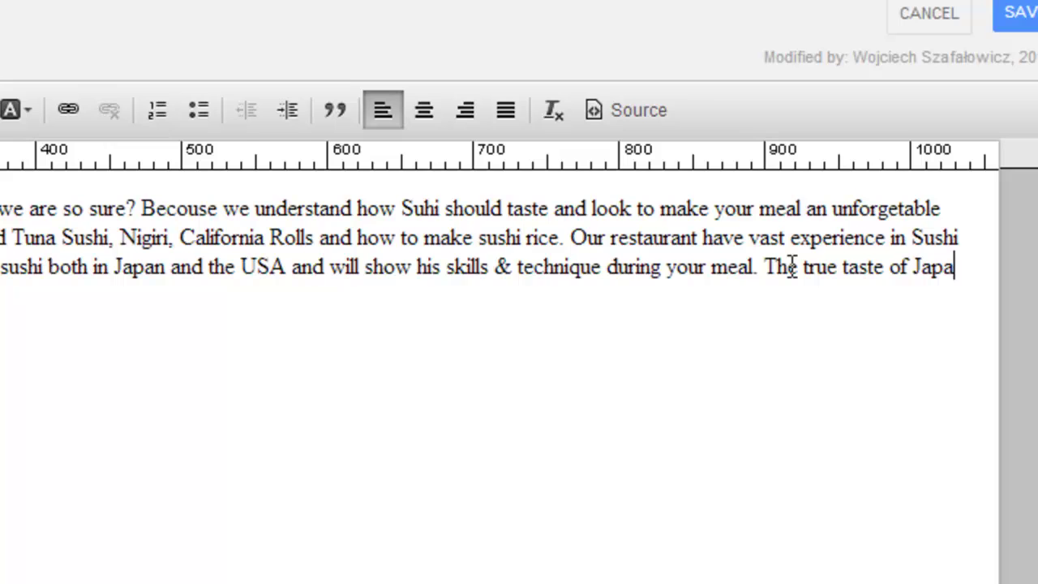
{"action": "type", "text": "n!"}
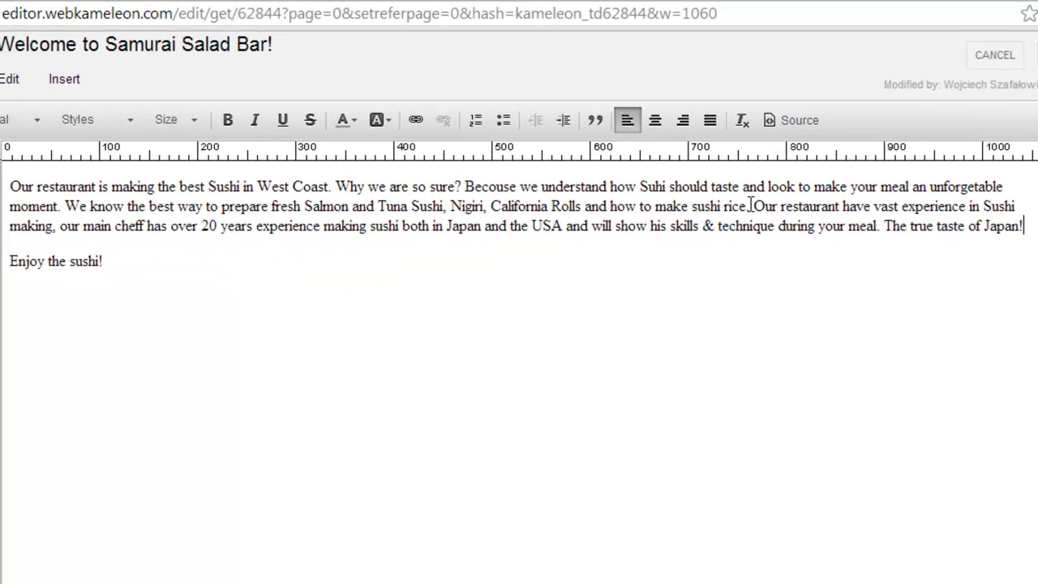
{"action": "left_click_drag", "start_coordinate": [751, 205], "coordinate": [510, 227]}
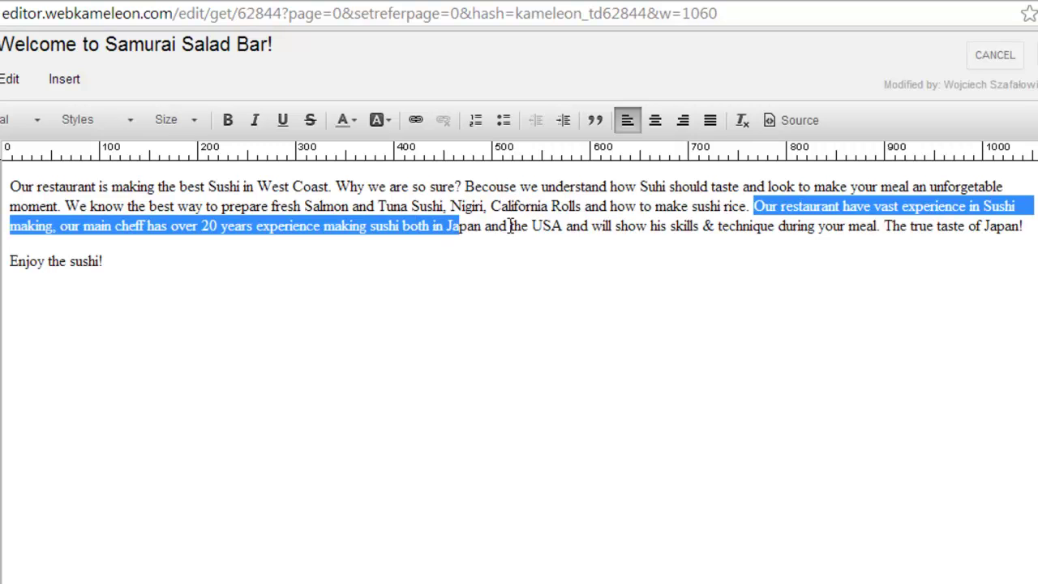
{"action": "left_click_drag", "start_coordinate": [510, 227], "coordinate": [879, 229]}
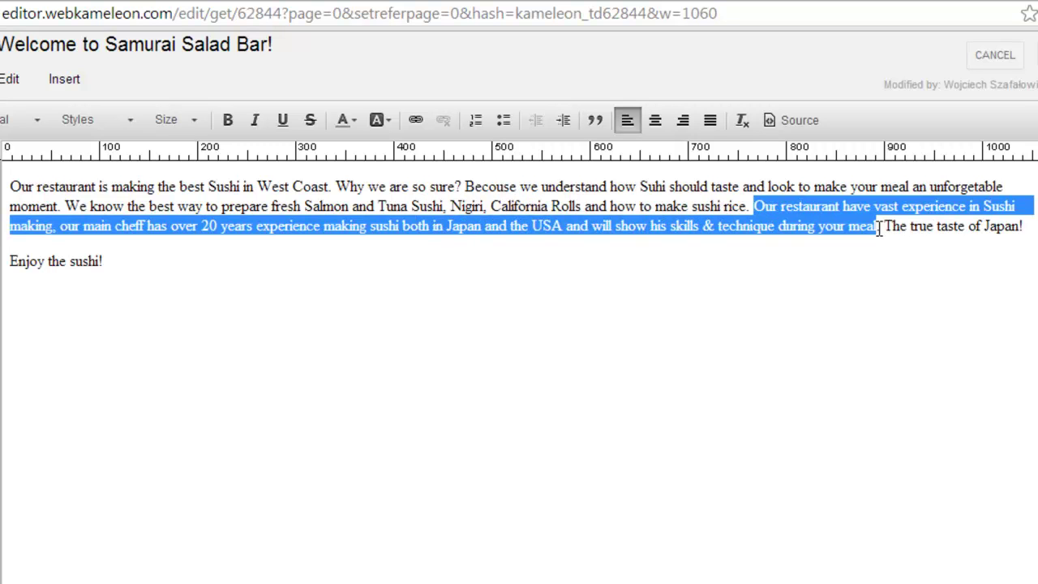
{"action": "left_click", "coordinate": [227, 120]}
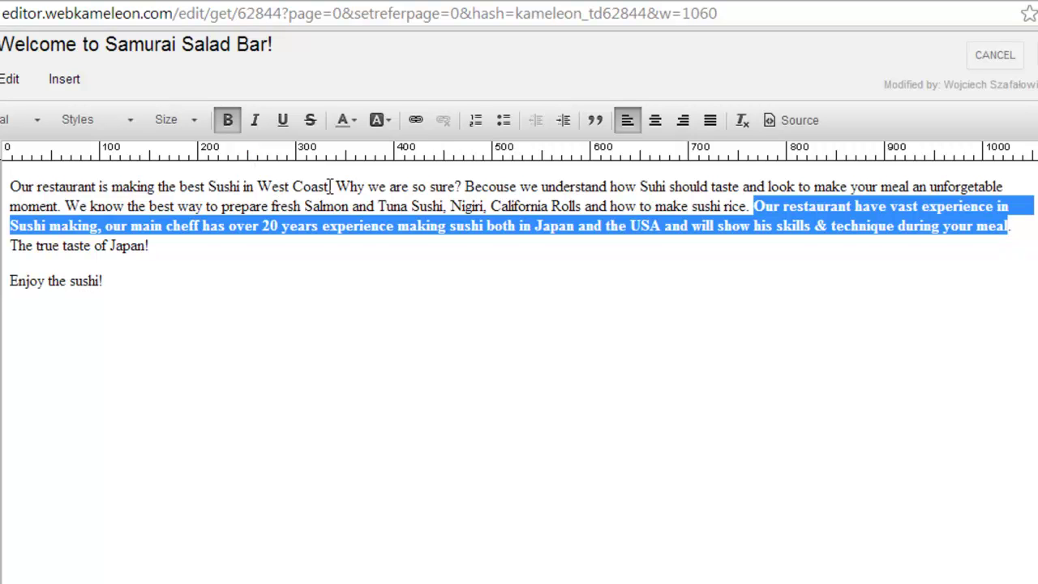
- Underline the opening sentence about the best sushi
{"action": "left_click_drag", "start_coordinate": [330, 186], "coordinate": [9, 187]}
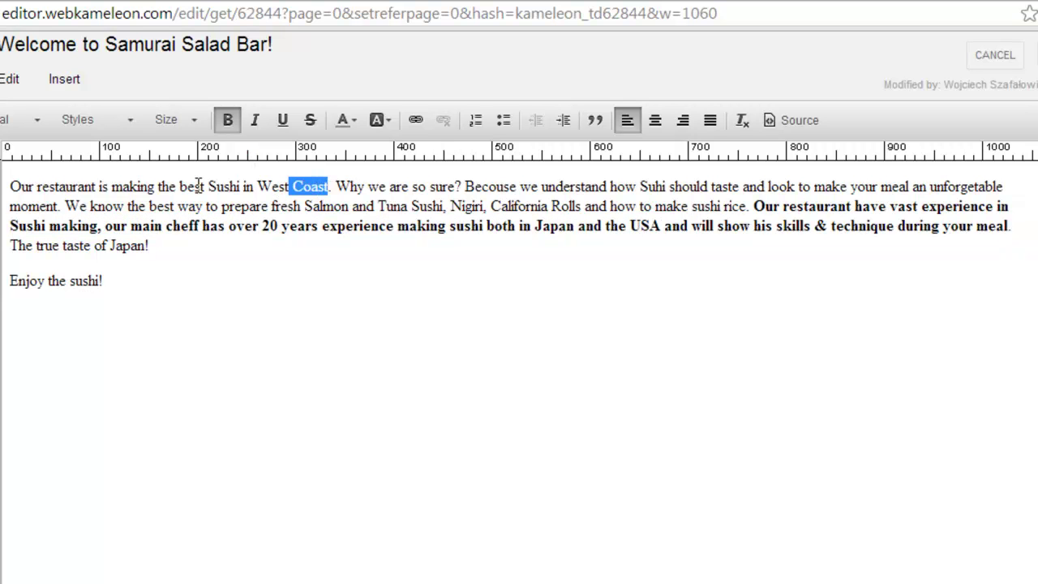
{"action": "left_click", "coordinate": [283, 120]}
{"action": "left_click", "coordinate": [261, 294]}
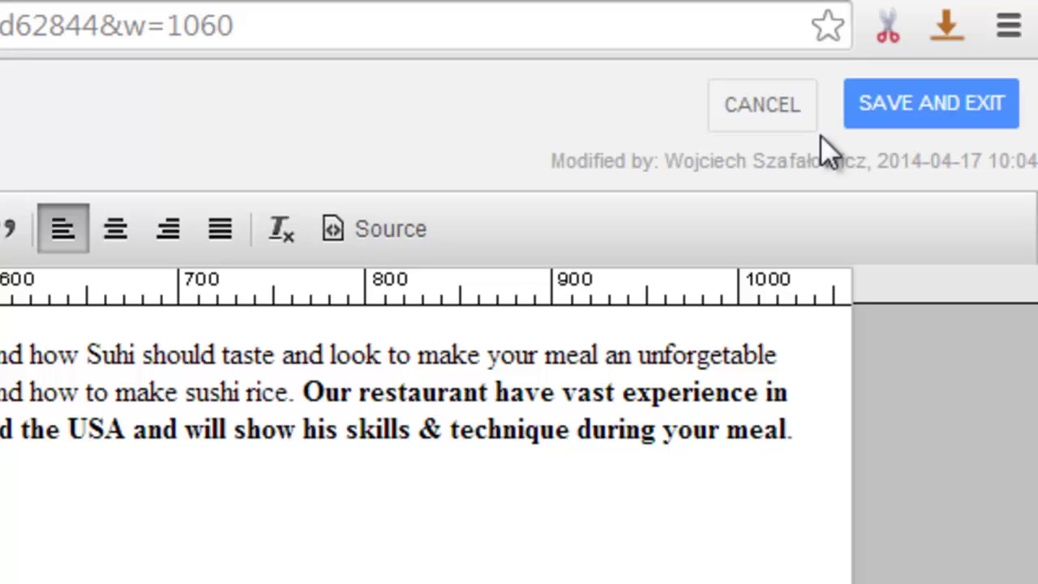
- Save the welcome text edits and return to the top of the home page
{"action": "left_click", "coordinate": [879, 114]}
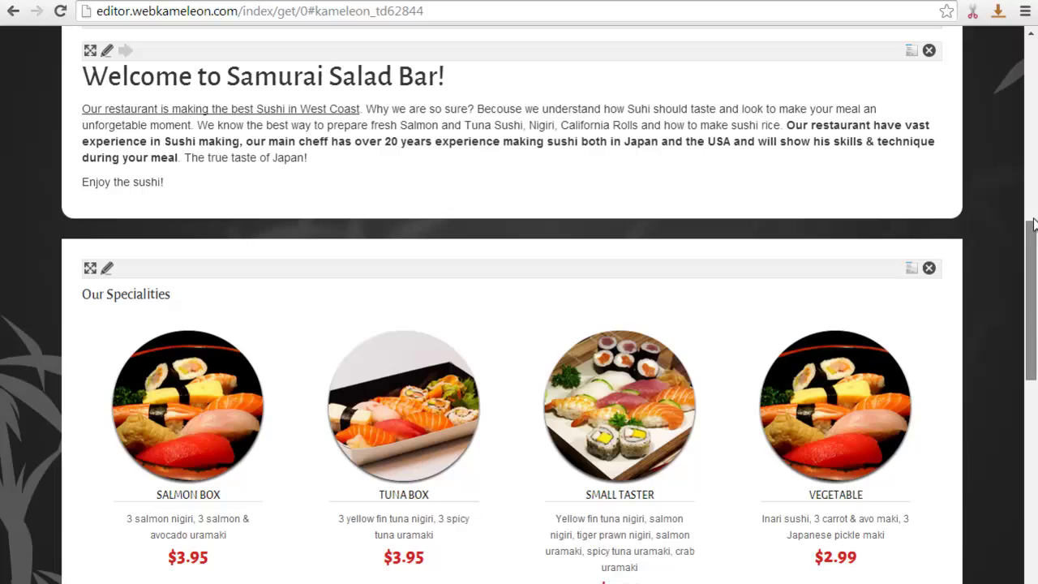
{"action": "left_click_drag", "start_coordinate": [1034, 254], "coordinate": [1034, 186]}
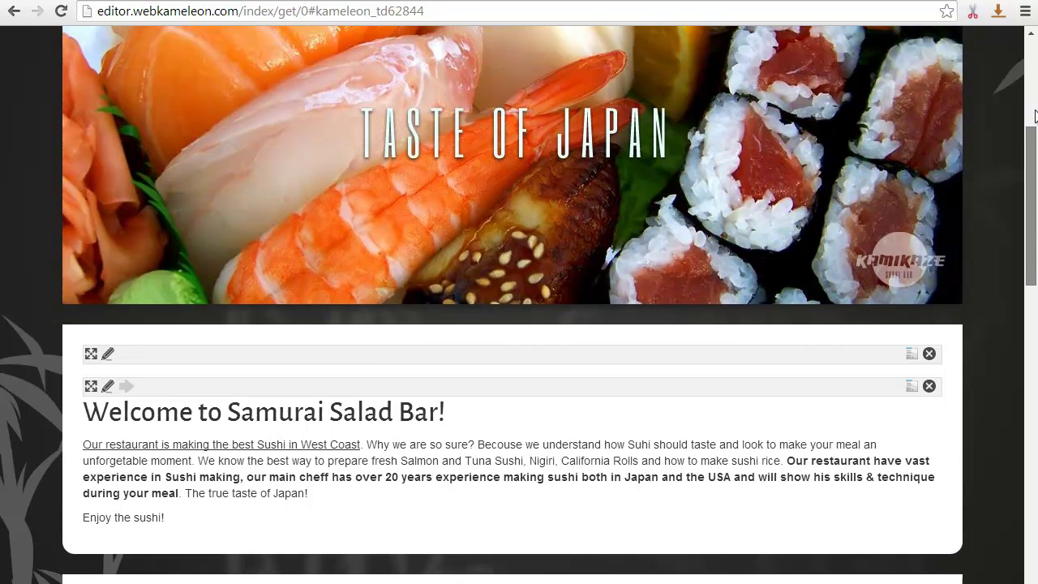
{"action": "left_click_drag", "start_coordinate": [1033, 187], "coordinate": [1031, 71]}
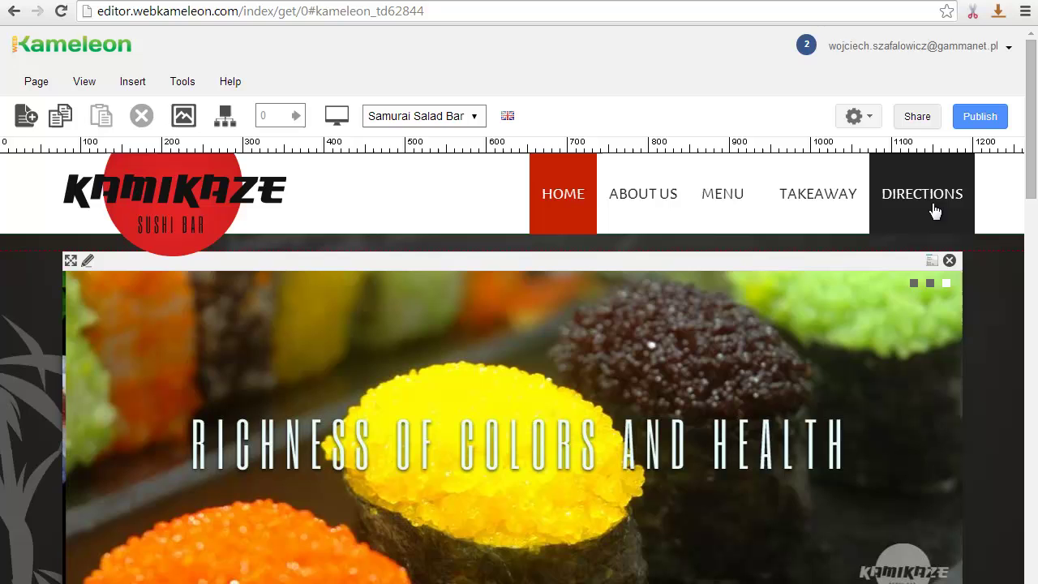
- Go to the Directions page and open the Find Us map block for editing
{"action": "left_click", "coordinate": [932, 208]}
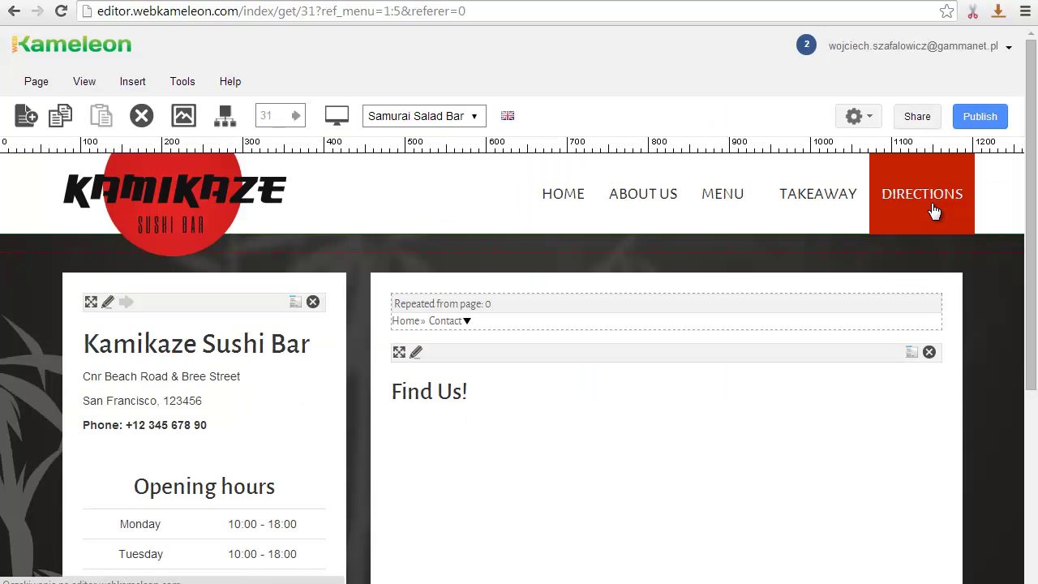
{"action": "left_click_drag", "start_coordinate": [1034, 130], "coordinate": [1031, 306]}
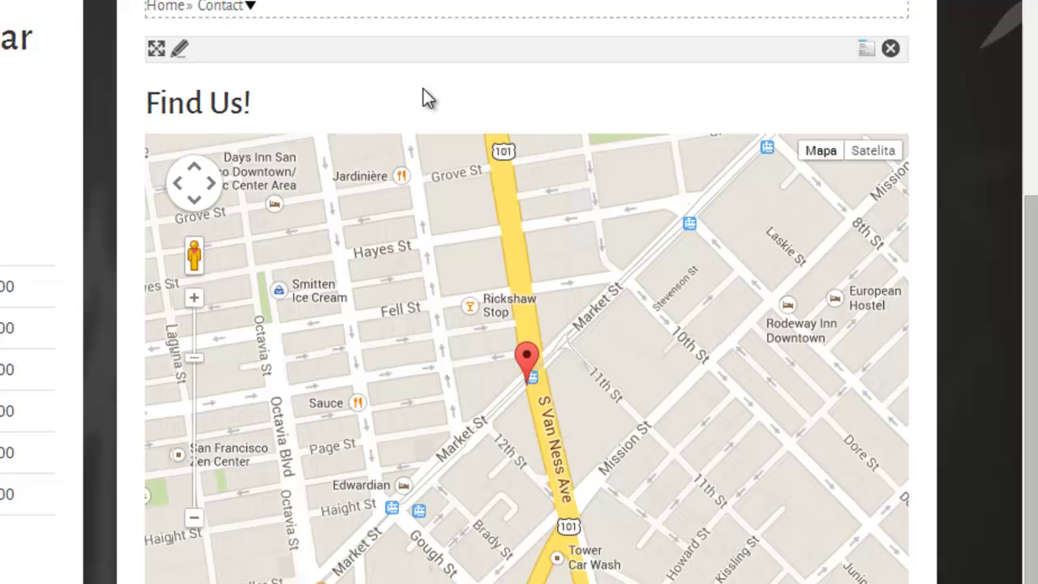
{"action": "left_click", "coordinate": [181, 53]}
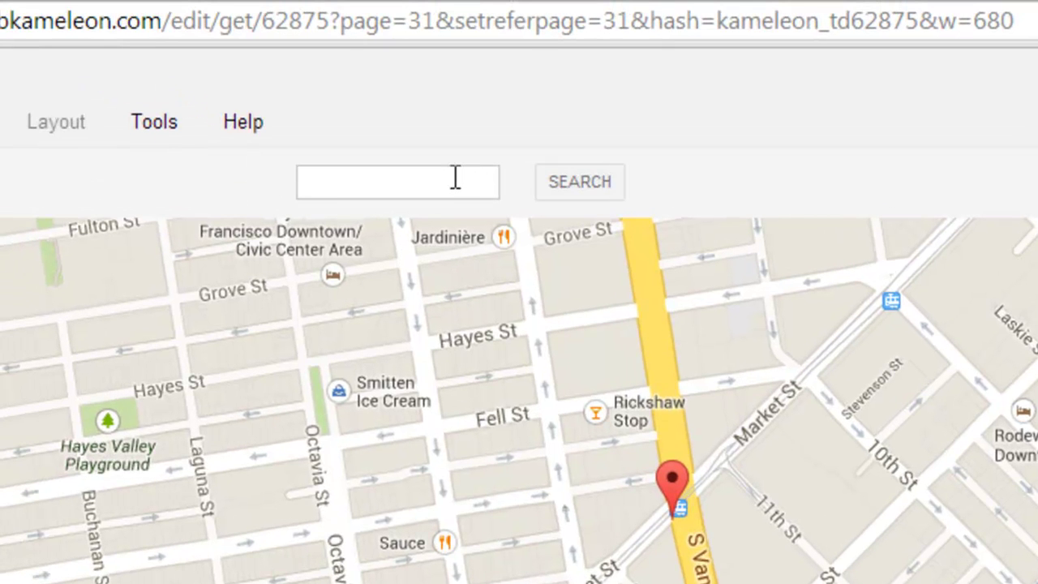
- Relocate the Find Us map to '5th avenue , new York' and save it
{"action": "left_click", "coordinate": [480, 179]}
{"action": "type", "text": "5th aven"}
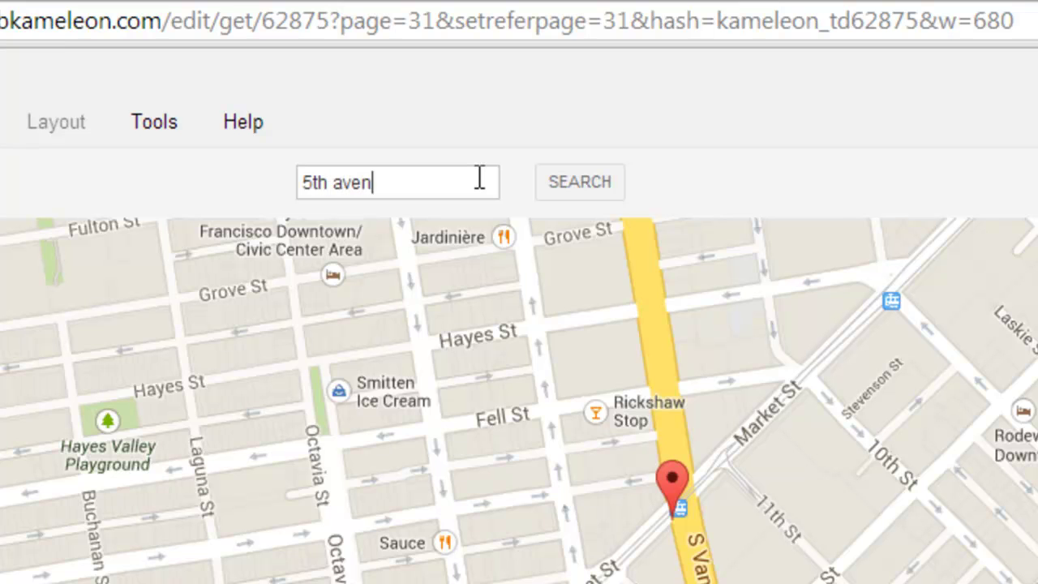
{"action": "type", "text": "ue , "}
{"action": "type", "text": "new Yor"}
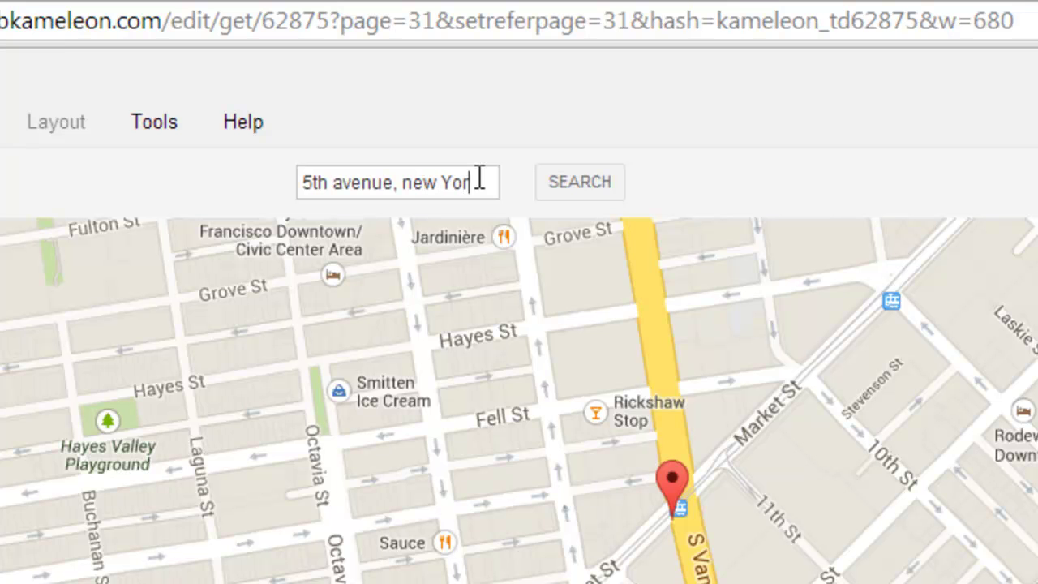
{"action": "type", "text": "k"}
{"action": "left_click", "coordinate": [555, 192]}
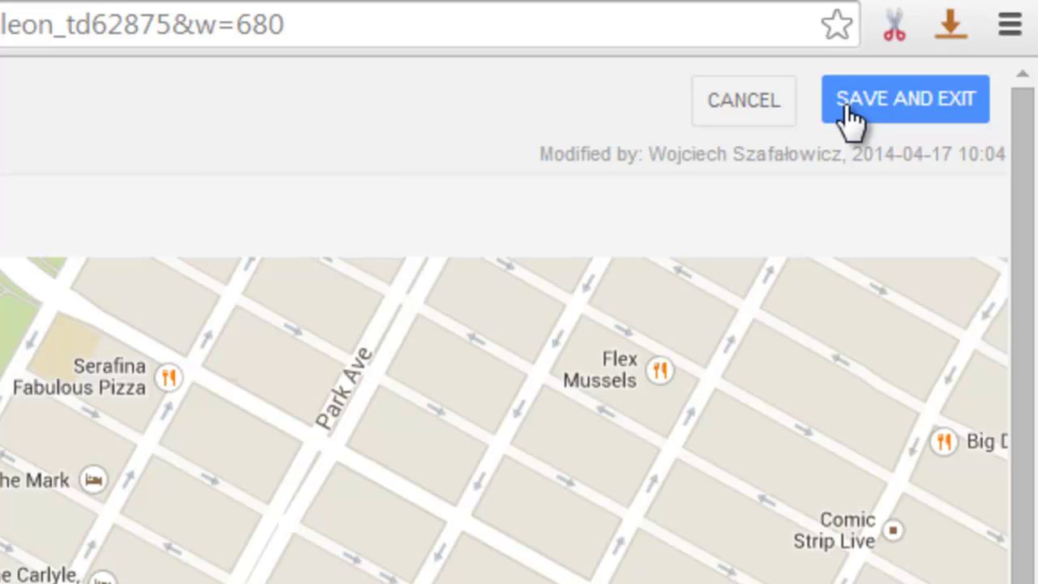
{"action": "left_click", "coordinate": [847, 113]}
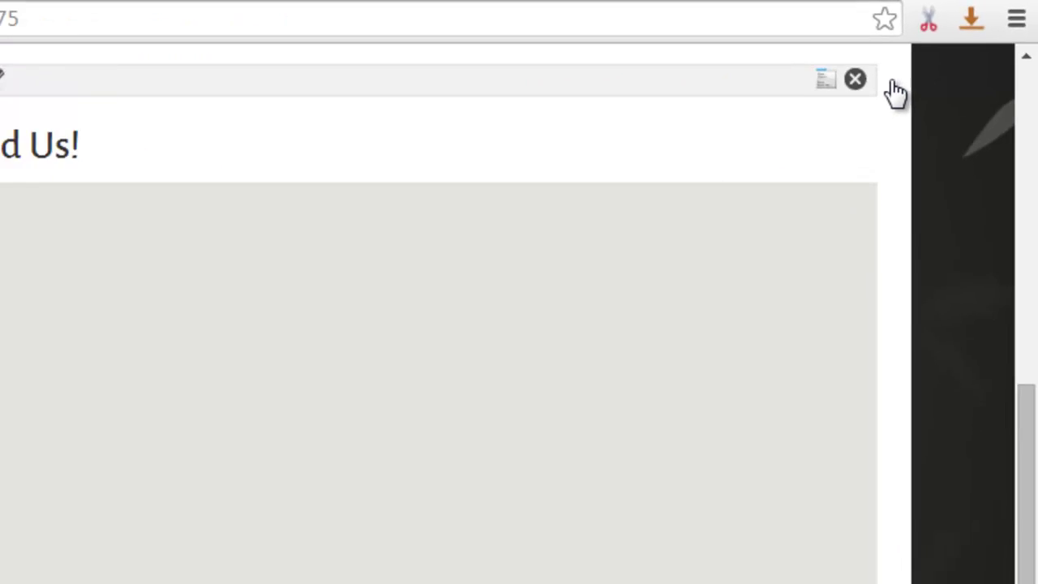
{"action": "scroll", "coordinate": [1029, 243], "scroll_direction": "up", "scroll_amount": 1}
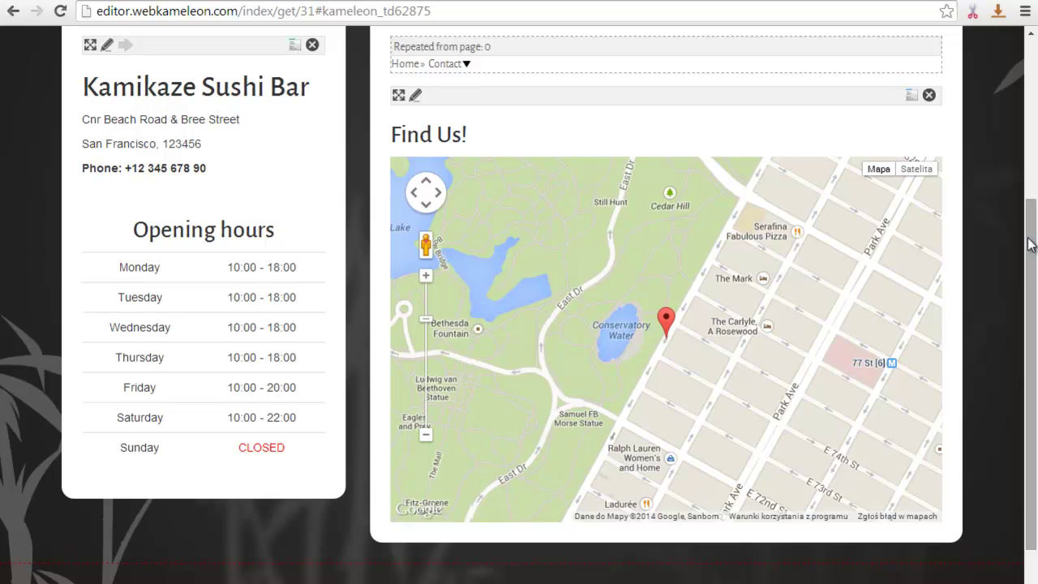
- Switch to the Header/footer change view and open the Kamikaze header logo block
{"action": "left_click_drag", "start_coordinate": [1030, 243], "coordinate": [1031, 52]}
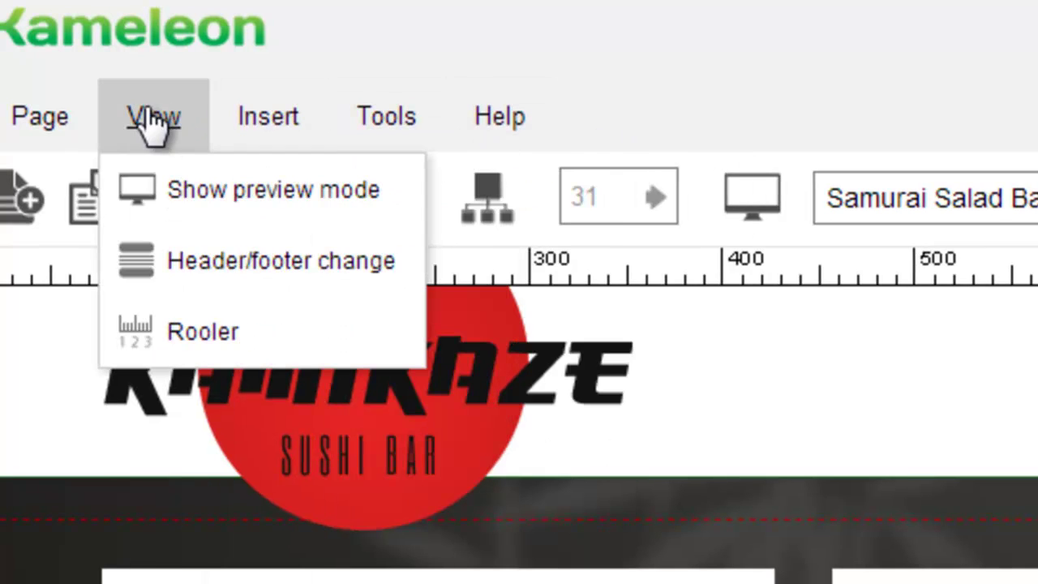
{"action": "left_click", "coordinate": [204, 274]}
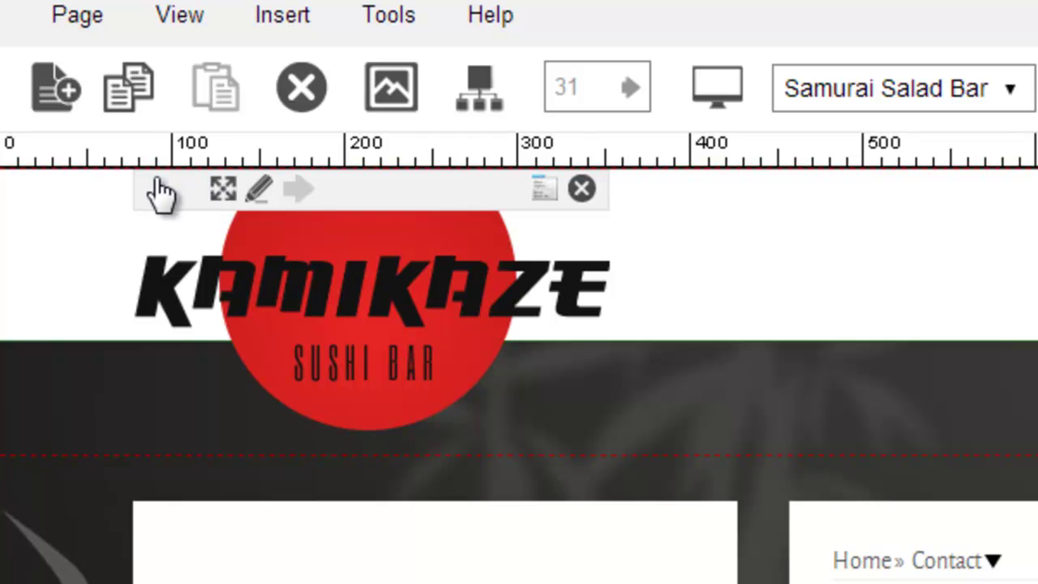
{"action": "left_click", "coordinate": [247, 188]}
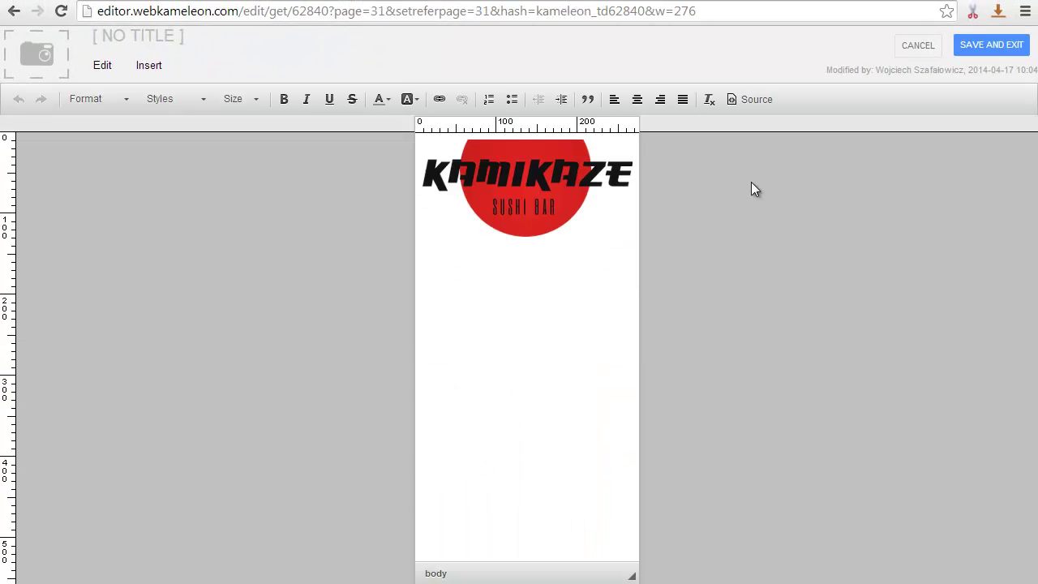
- Delete the old Kamikaze logo from the header and upload Samurailogo.png from the computer
{"action": "left_click", "coordinate": [539, 166]}
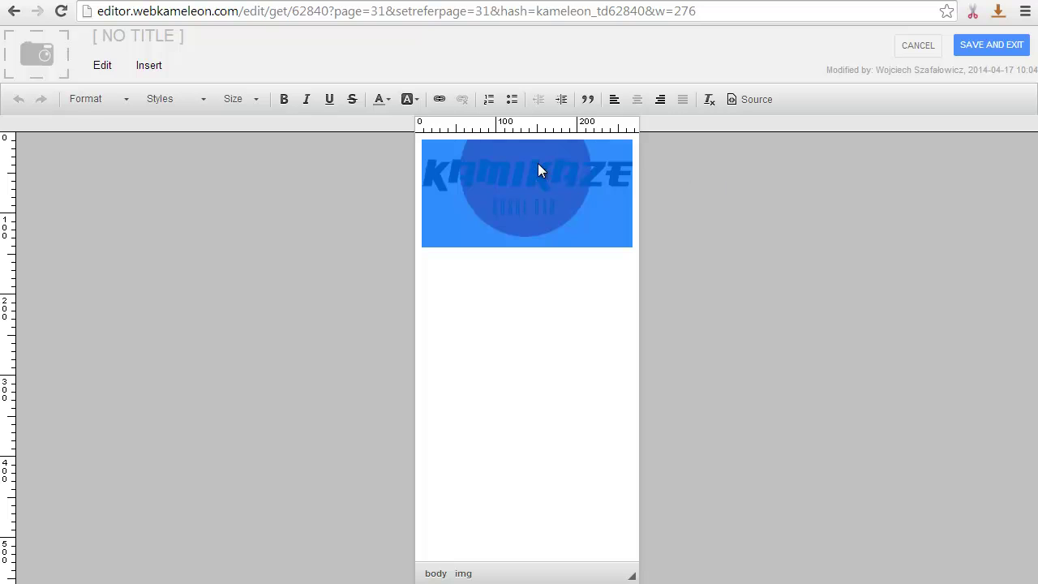
{"action": "key", "text": "Delete"}
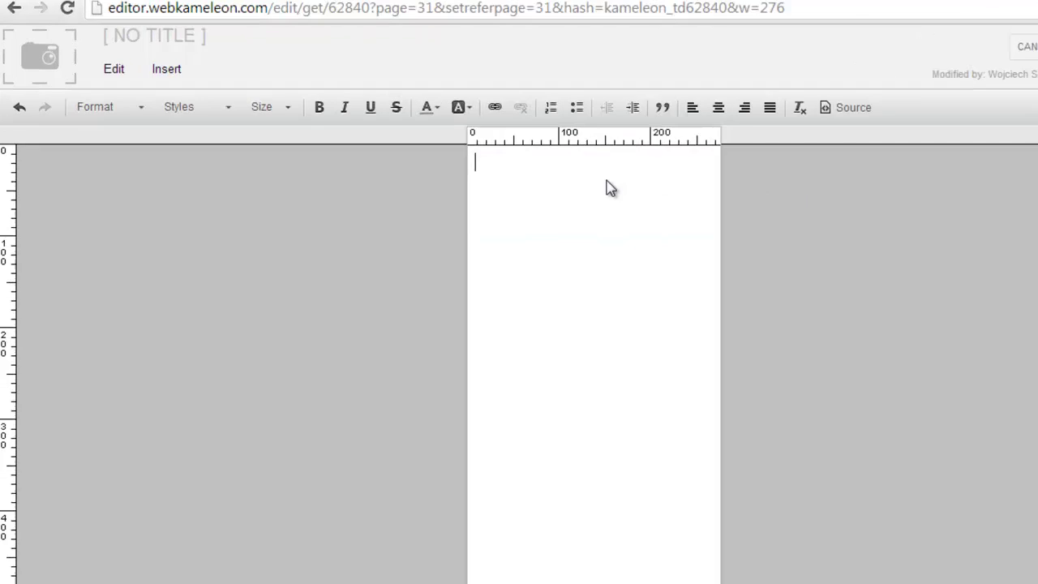
{"action": "left_click", "coordinate": [456, 133]}
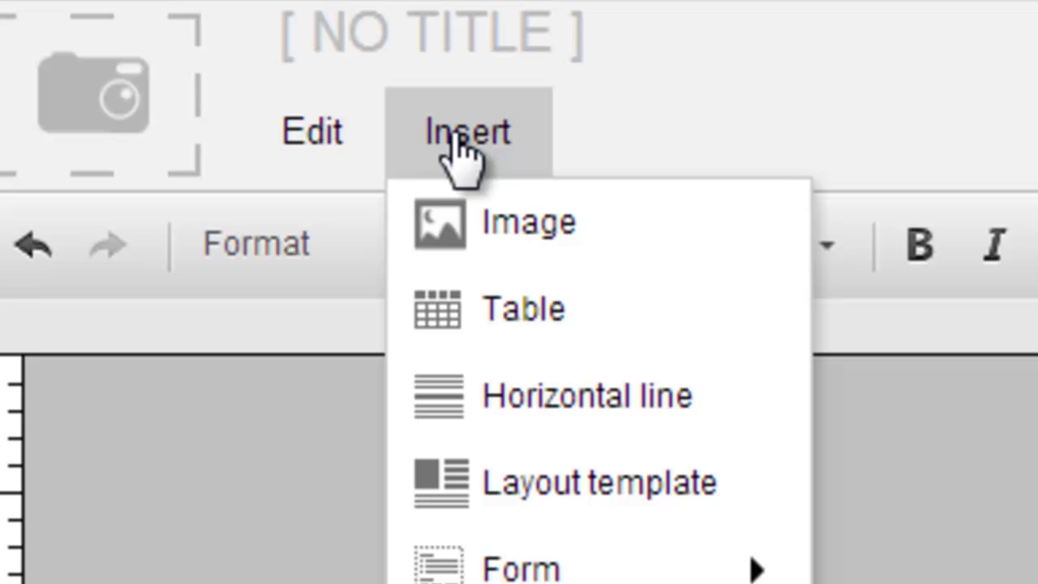
{"action": "left_click", "coordinate": [506, 227]}
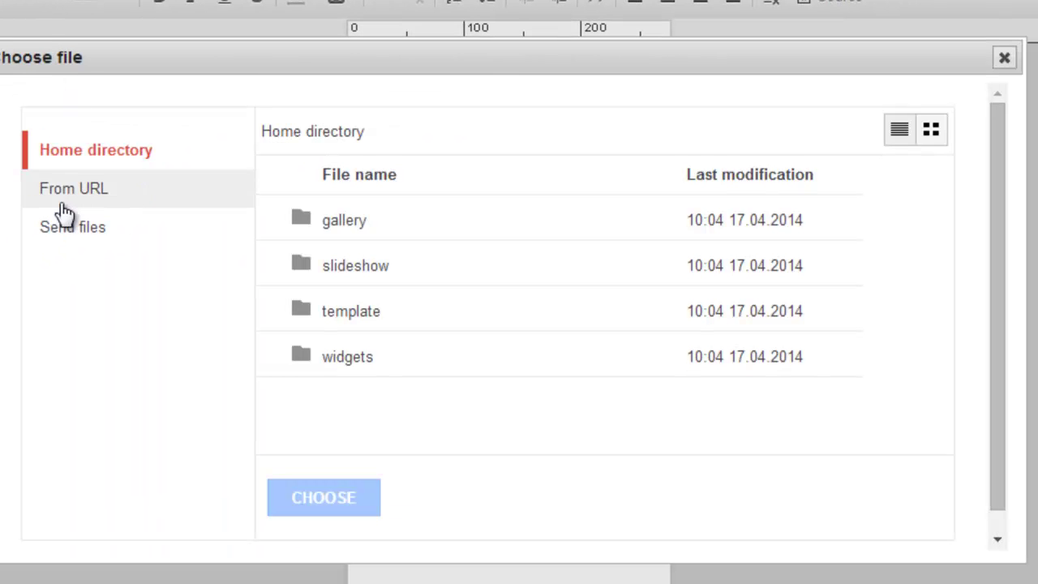
{"action": "left_click", "coordinate": [60, 231]}
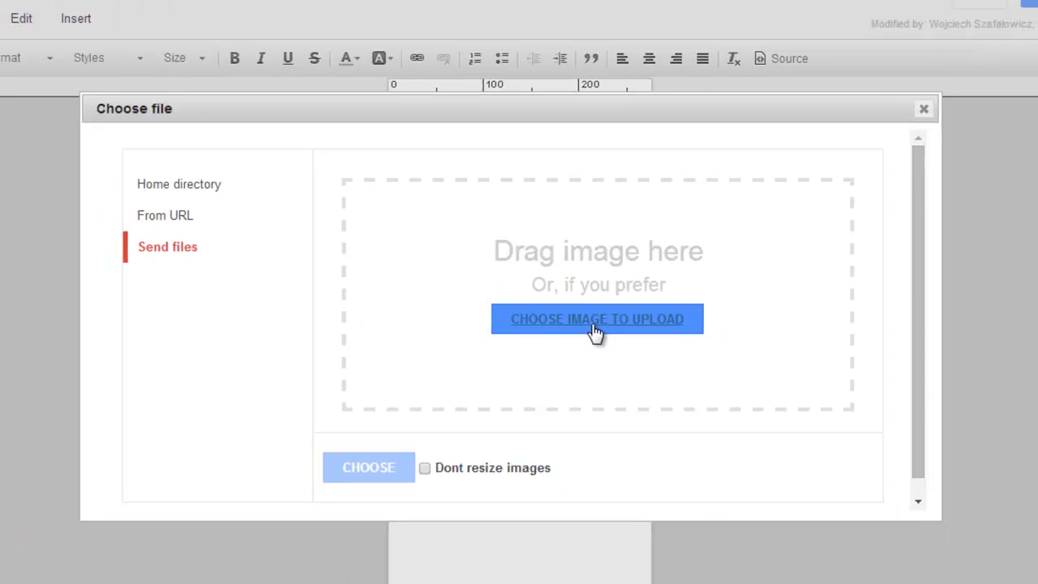
{"action": "left_click", "coordinate": [608, 316]}
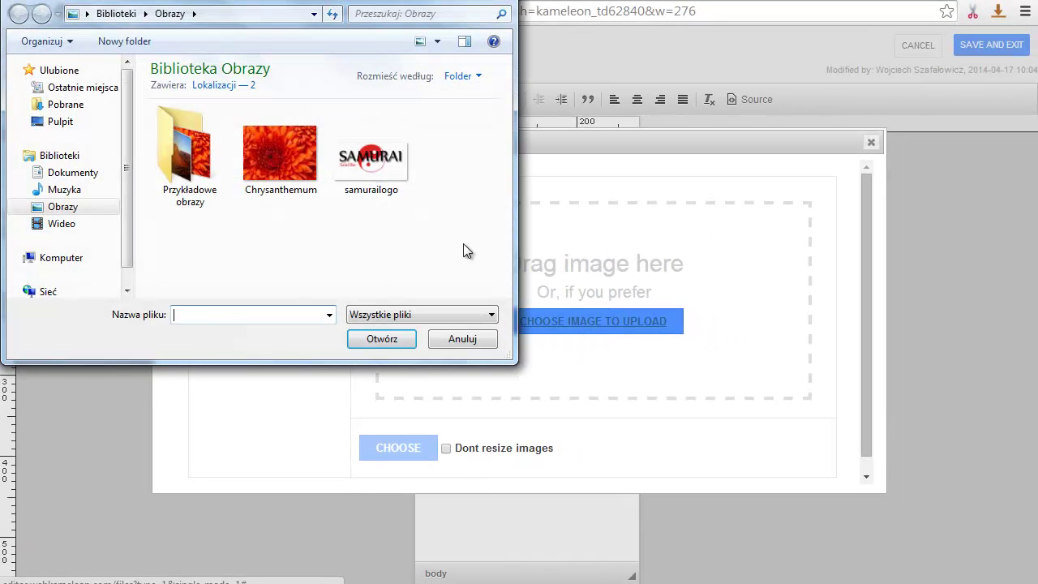
{"action": "left_click", "coordinate": [399, 156]}
{"action": "left_click", "coordinate": [381, 340]}
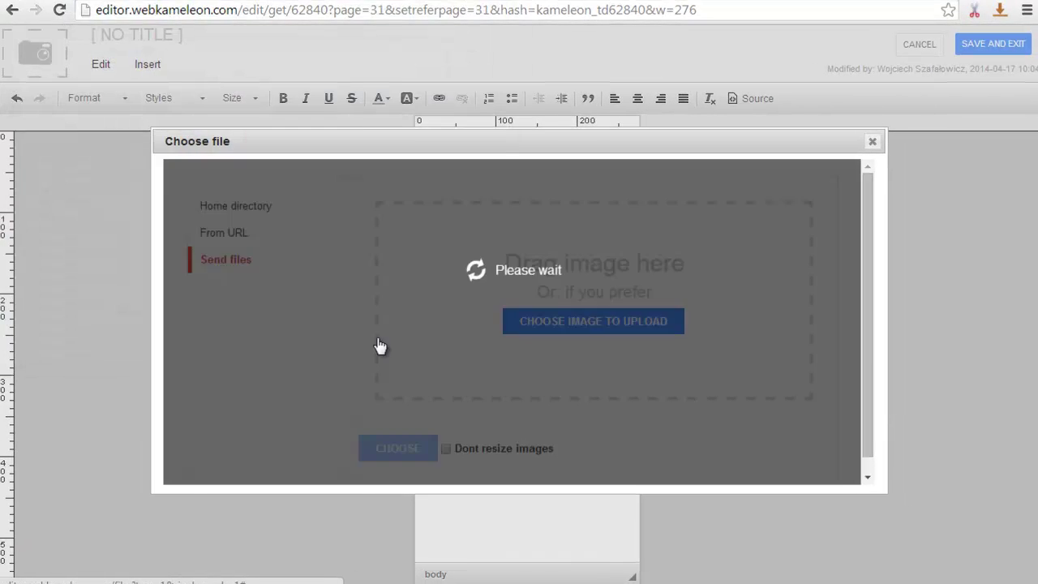
- Insert Samurailogo.png into the header, picking it in thumbnail view
{"action": "left_click_drag", "start_coordinate": [957, 278], "coordinate": [964, 342]}
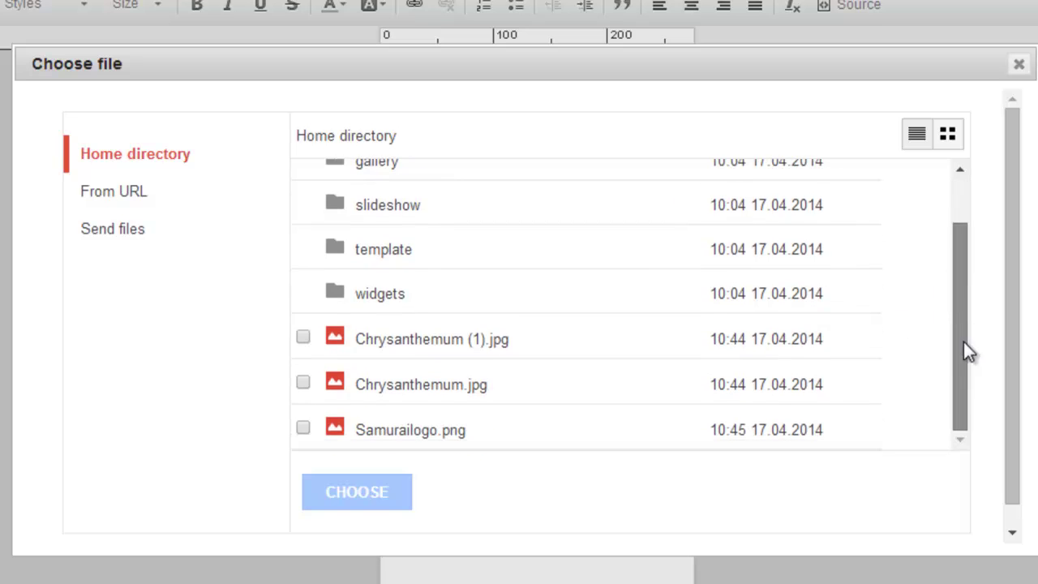
{"action": "left_click", "coordinate": [948, 134]}
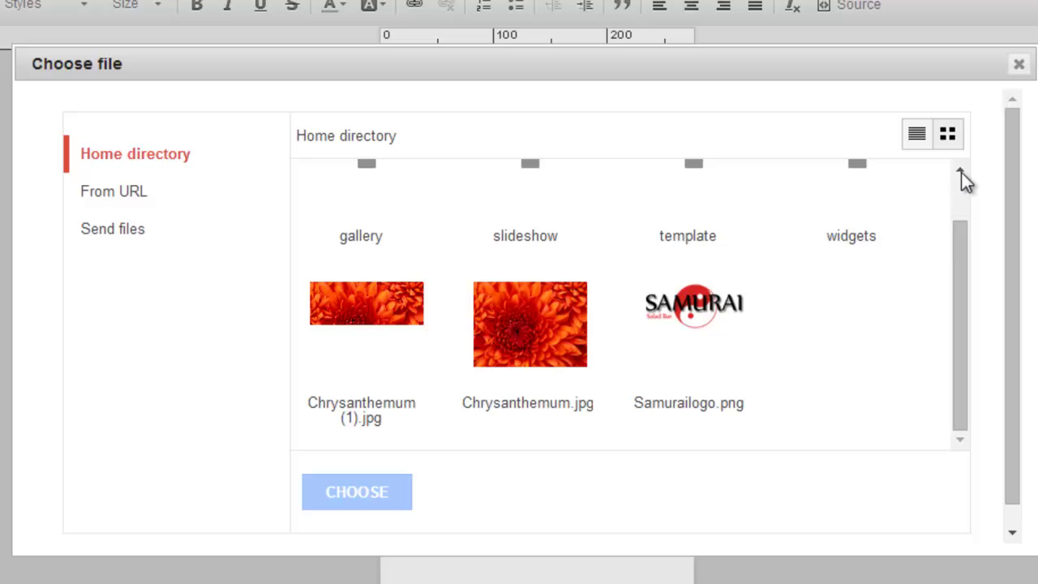
{"action": "left_click", "coordinate": [694, 317]}
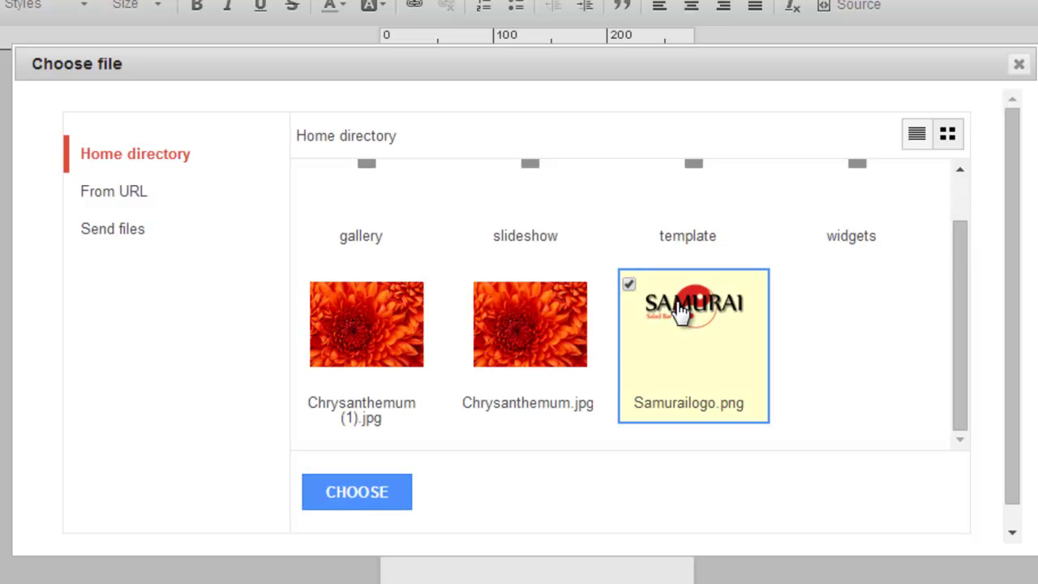
{"action": "left_click", "coordinate": [361, 493]}
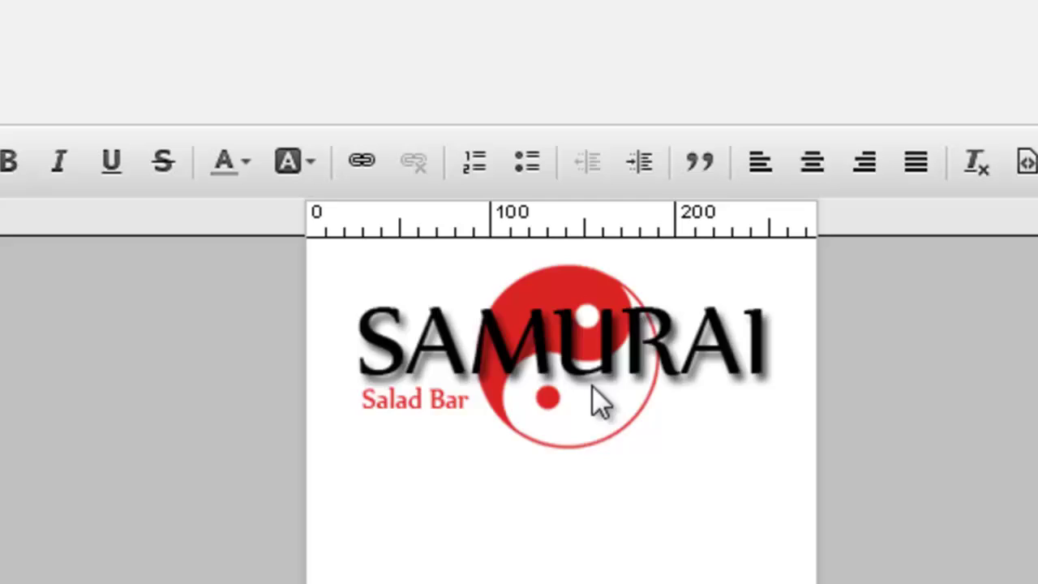
- Give the Samurai logo an internal link to the root page Kamikaze Sushi Bar (0)
{"action": "left_click", "coordinate": [592, 385]}
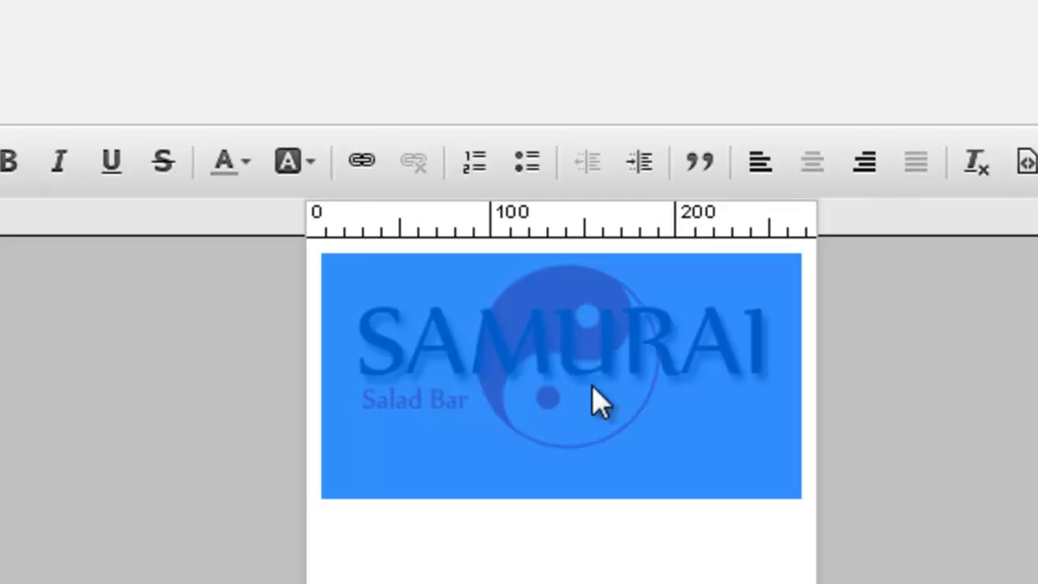
{"action": "left_click", "coordinate": [363, 162]}
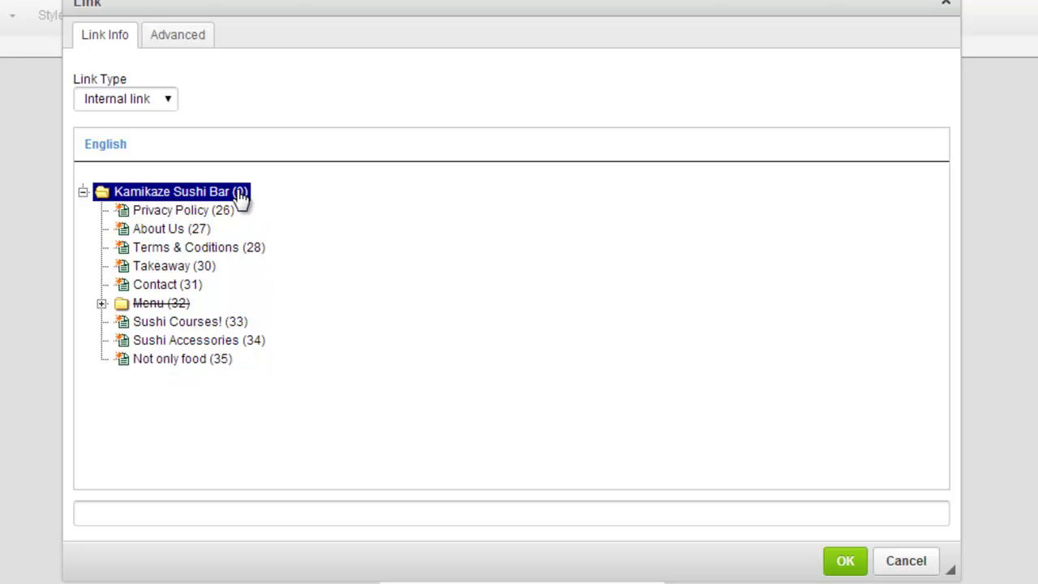
{"action": "left_click", "coordinate": [862, 569]}
{"action": "left_click", "coordinate": [731, 468]}
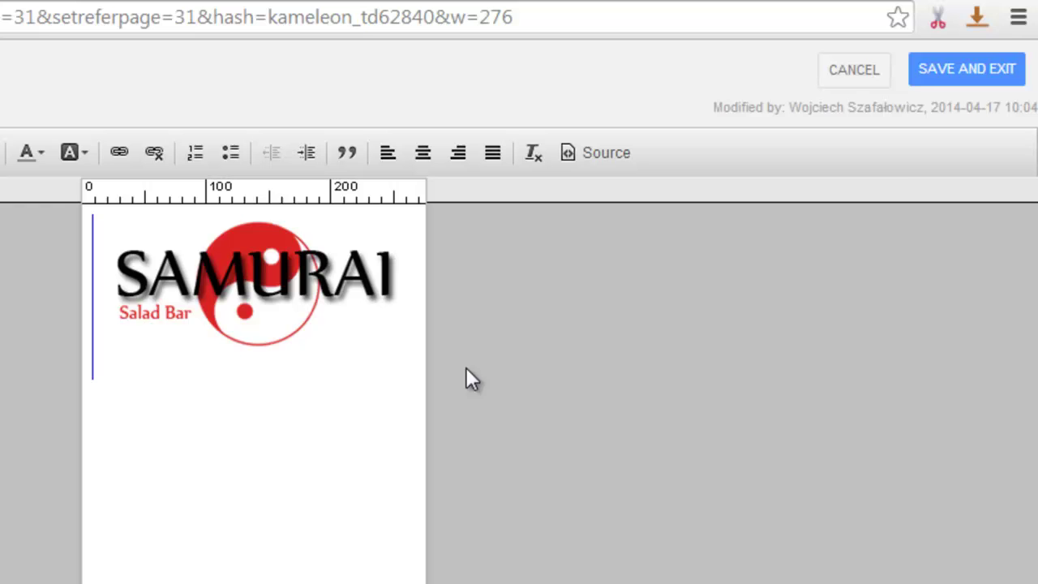
- Save the logo change and preview the Contact page on a landscape tablet
{"action": "left_click", "coordinate": [938, 81]}
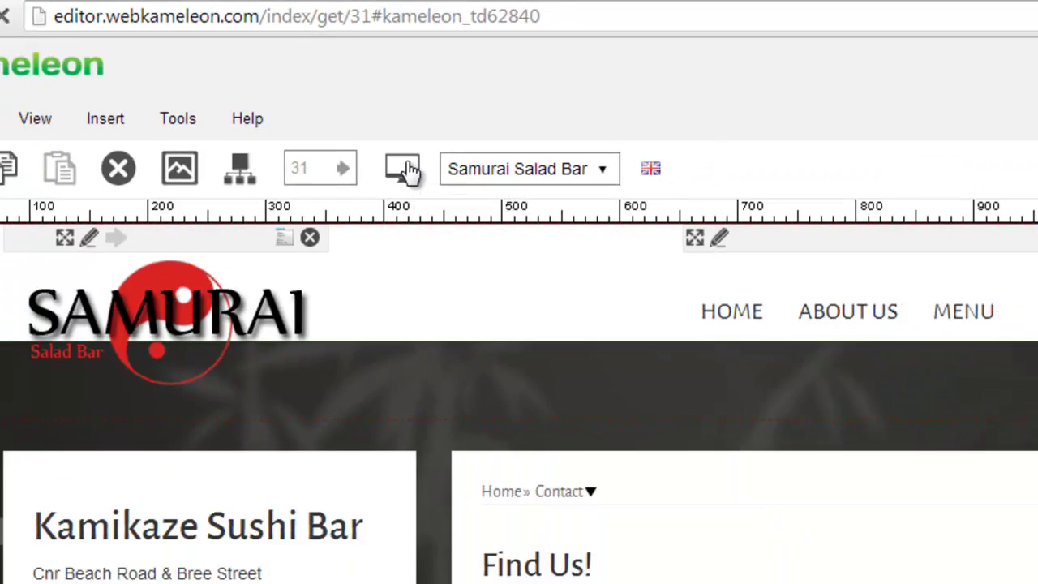
{"action": "left_click", "coordinate": [459, 211]}
{"action": "scroll", "coordinate": [1034, 192], "scroll_direction": "down", "scroll_amount": 2}
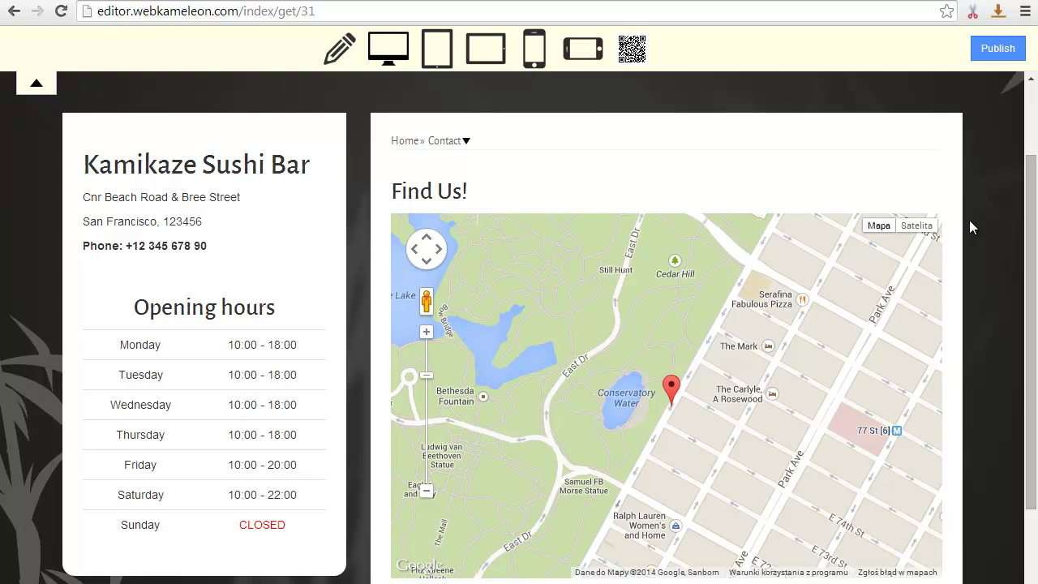
{"action": "left_click", "coordinate": [486, 51]}
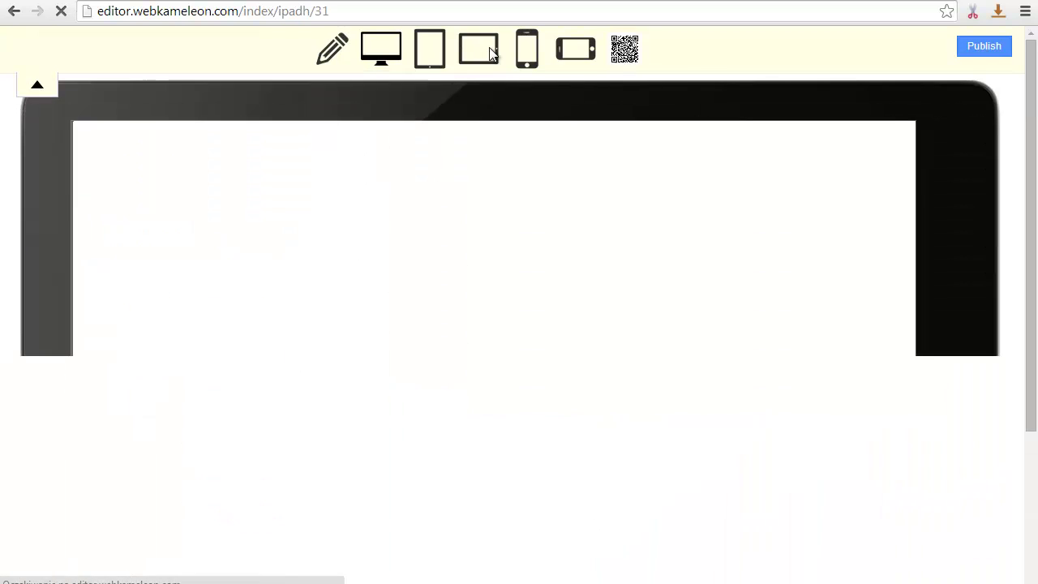
{"action": "scroll", "coordinate": [1032, 137], "scroll_direction": "down", "scroll_amount": 2}
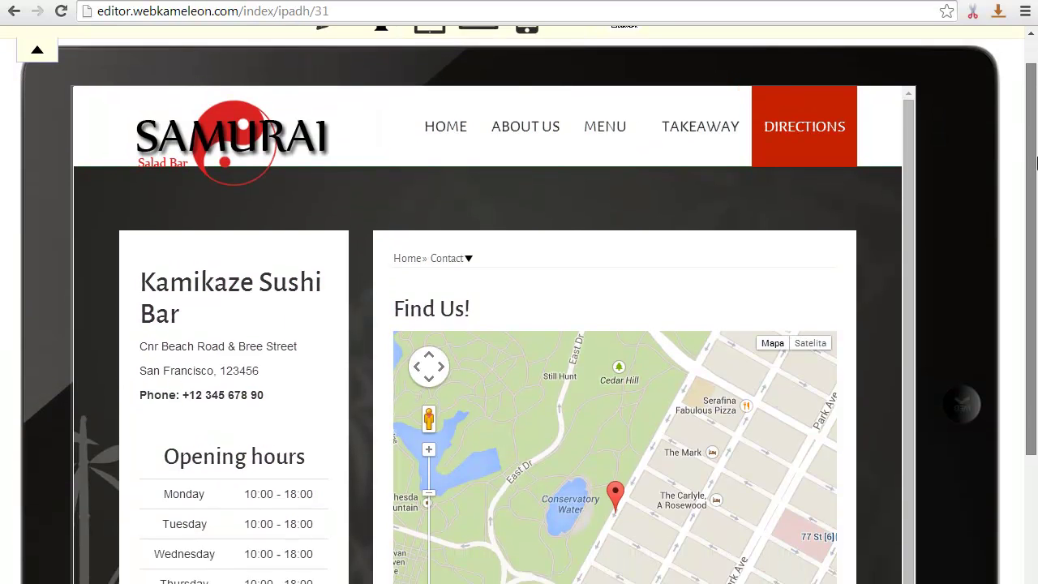
{"action": "scroll", "coordinate": [1035, 301], "scroll_direction": "down", "scroll_amount": 3}
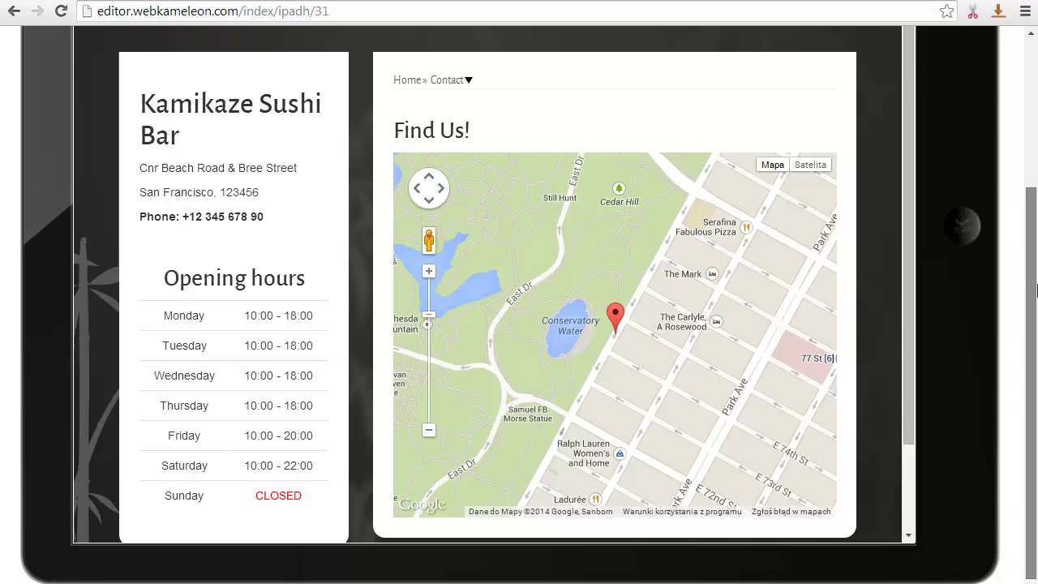
{"action": "left_click_drag", "start_coordinate": [1036, 312], "coordinate": [1024, 132]}
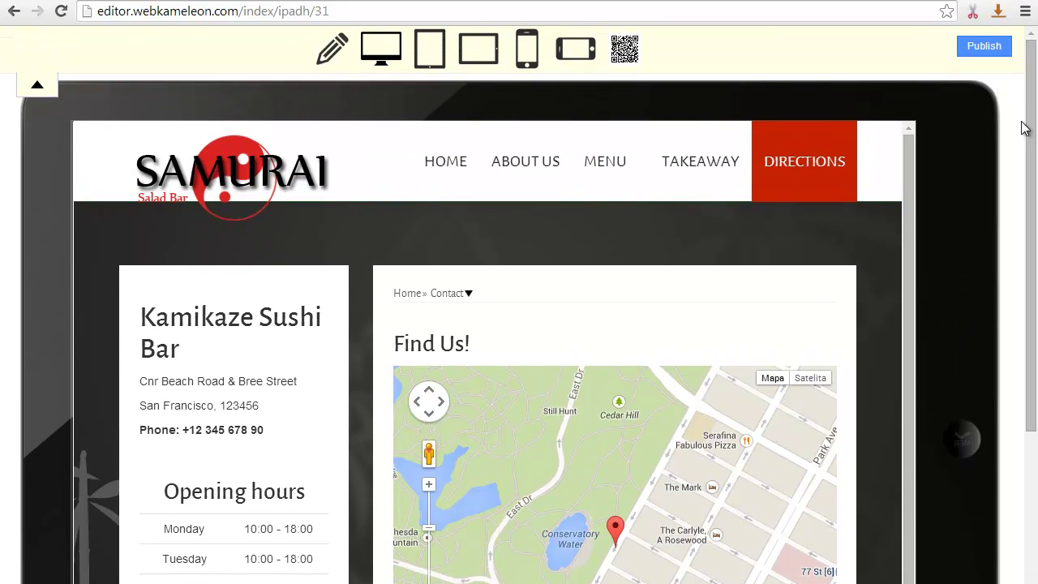
- Preview the Contact page on a phone and pan the New York map around its pin
{"action": "left_click", "coordinate": [527, 49]}
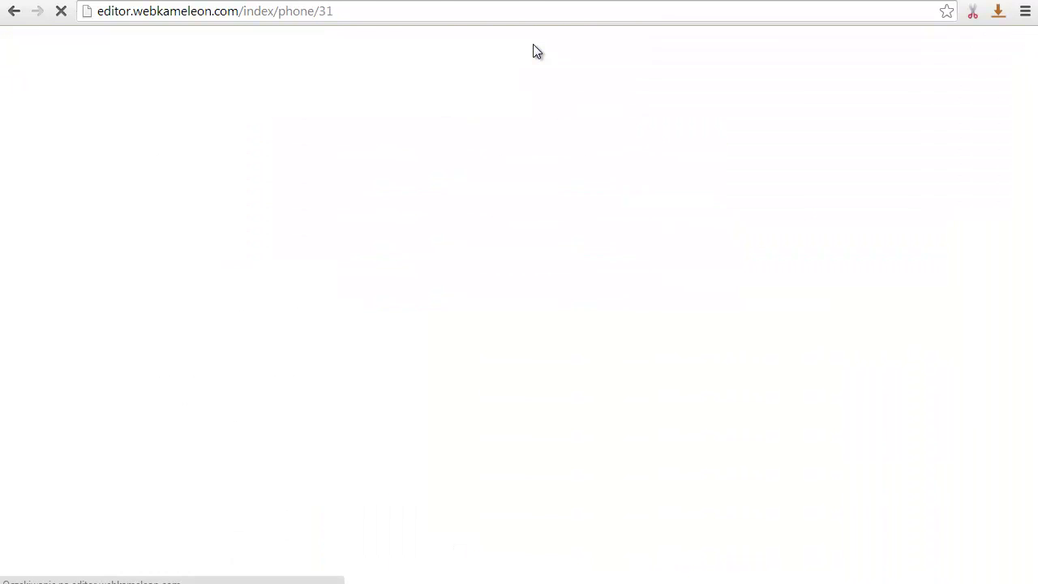
{"action": "scroll", "coordinate": [1033, 158], "scroll_direction": "down", "scroll_amount": 2}
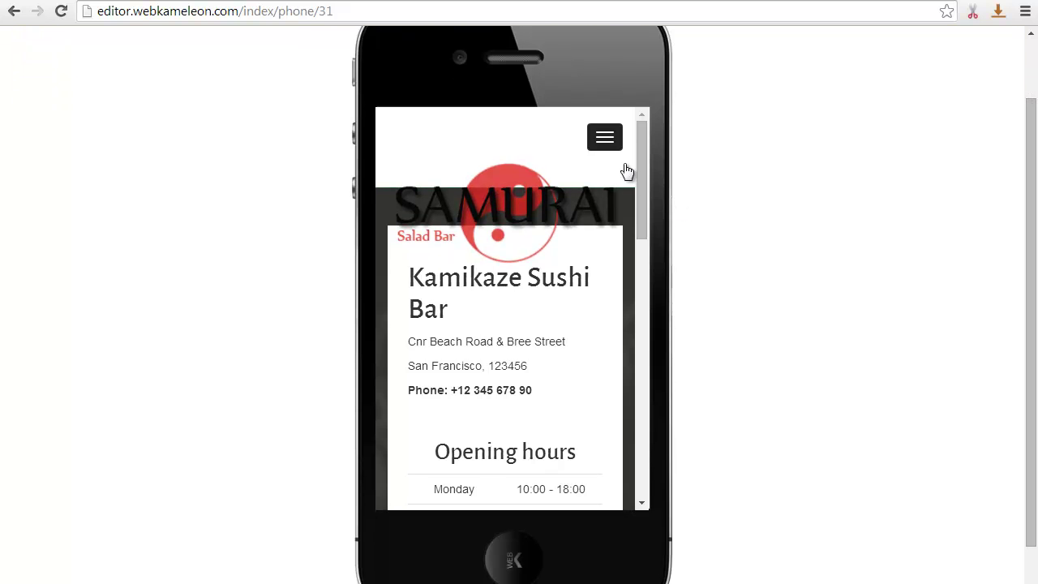
{"action": "left_click_drag", "start_coordinate": [645, 151], "coordinate": [651, 355]}
{"action": "scroll", "coordinate": [528, 327], "scroll_direction": "down", "scroll_amount": 2}
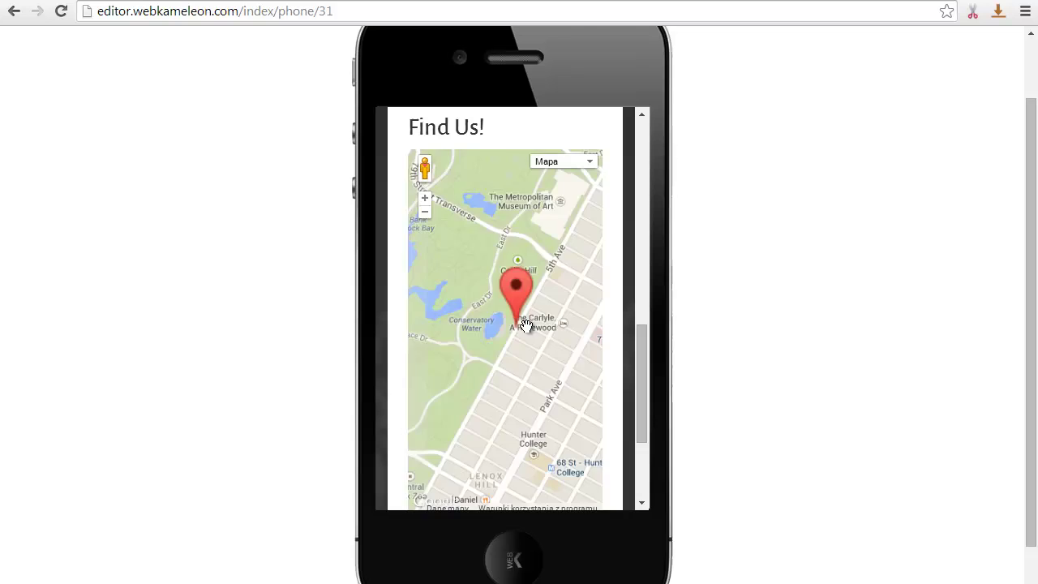
{"action": "mouse_move", "coordinate": [543, 276]}
{"action": "left_mouse_down"}
{"action": "mouse_move", "coordinate": [572, 255]}
{"action": "mouse_move", "coordinate": [550, 279]}
{"action": "left_mouse_up"}
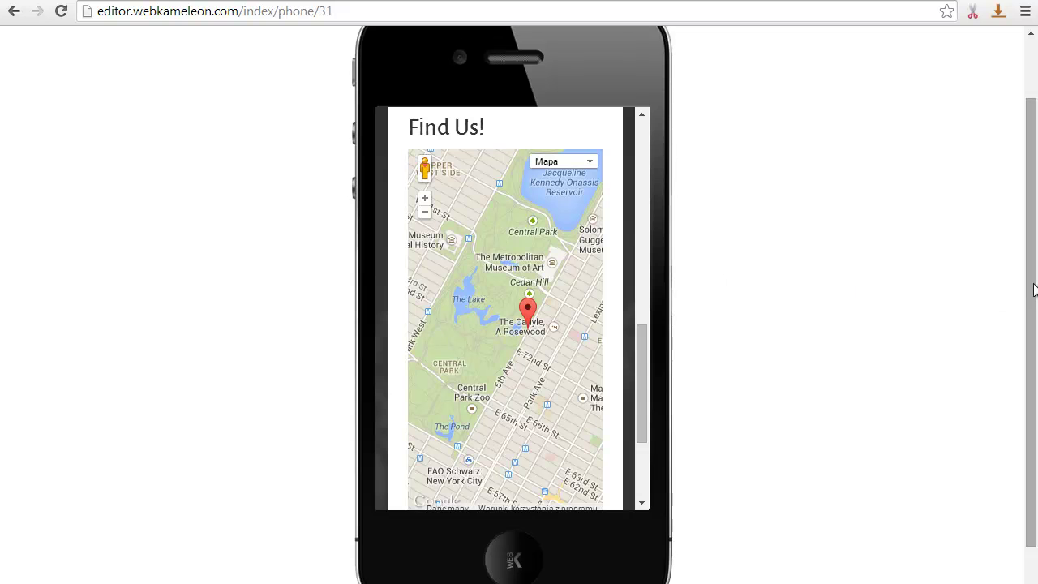
- Publish the site, open MAP YOUR URL, and visit public.webkameleon.com/samurai-salad-bar
{"action": "left_click_drag", "start_coordinate": [1033, 291], "coordinate": [1033, 234]}
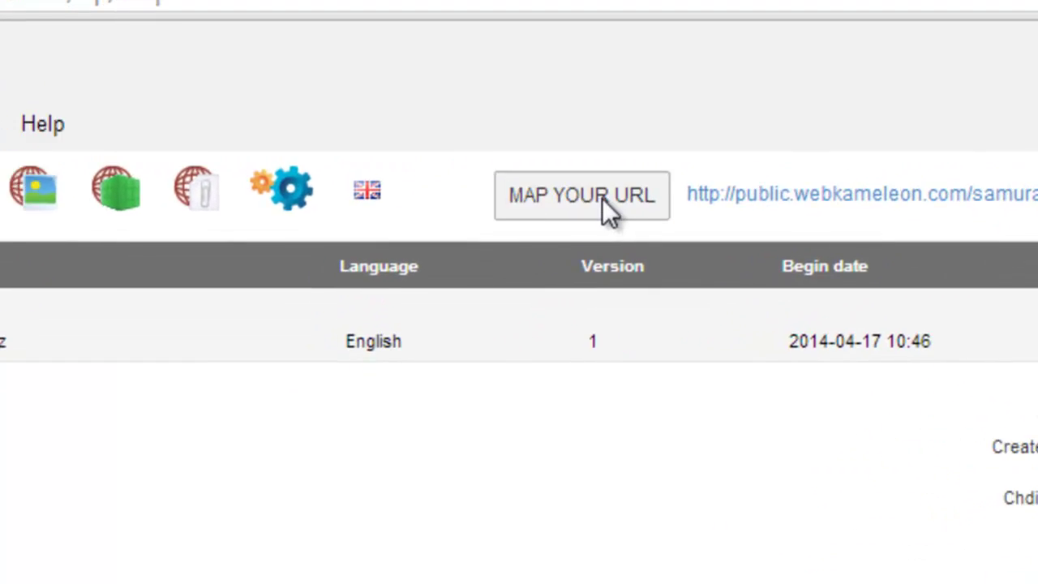
{"action": "left_click", "coordinate": [552, 232]}
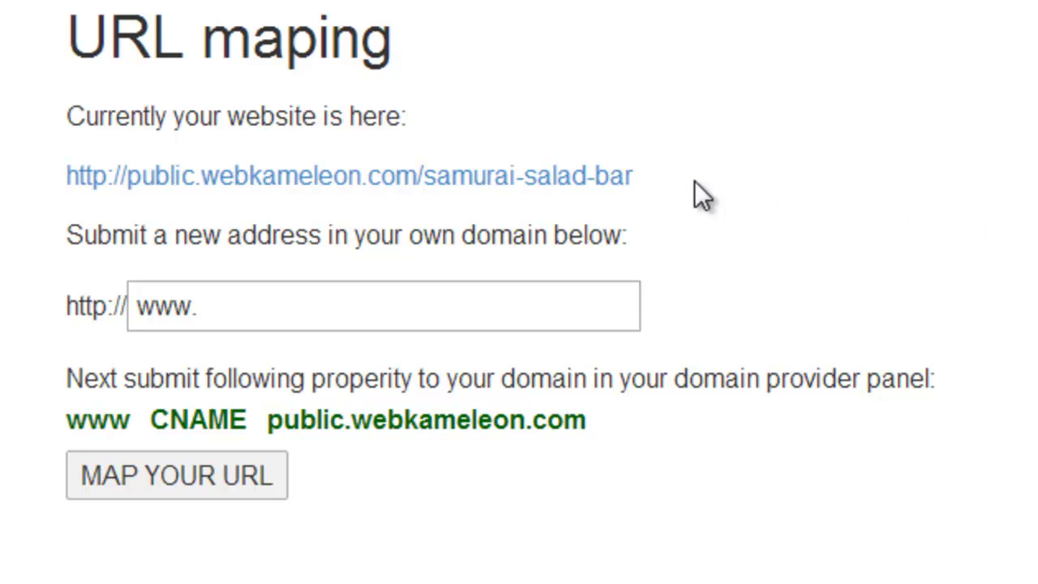
{"action": "left_click", "coordinate": [617, 186]}
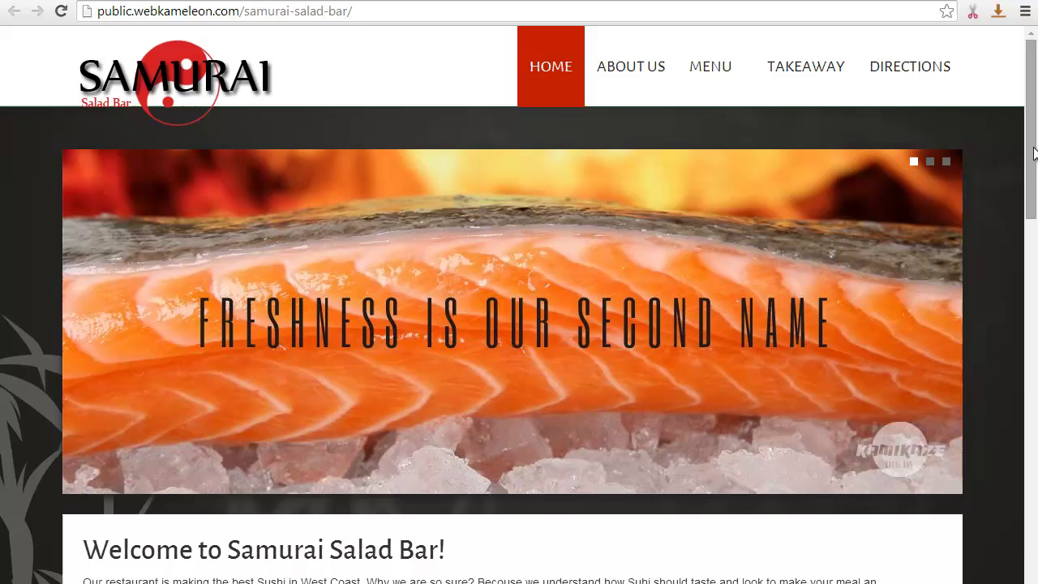
- Scroll the live home page past the welcome text to the priced sushi specialities
{"action": "left_click_drag", "start_coordinate": [1033, 154], "coordinate": [1035, 280]}
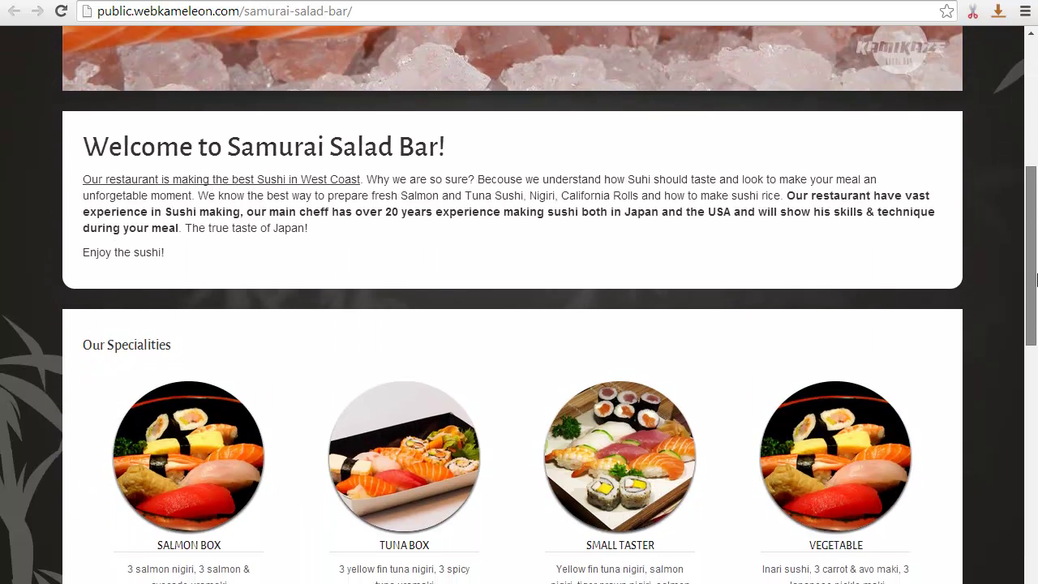
{"action": "left_click_drag", "start_coordinate": [1036, 280], "coordinate": [1035, 436]}
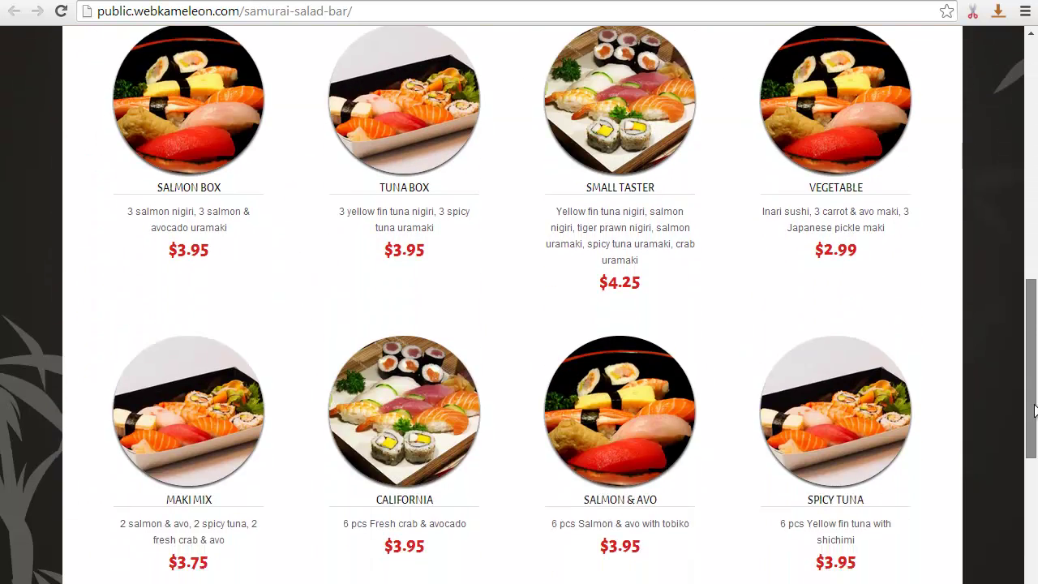